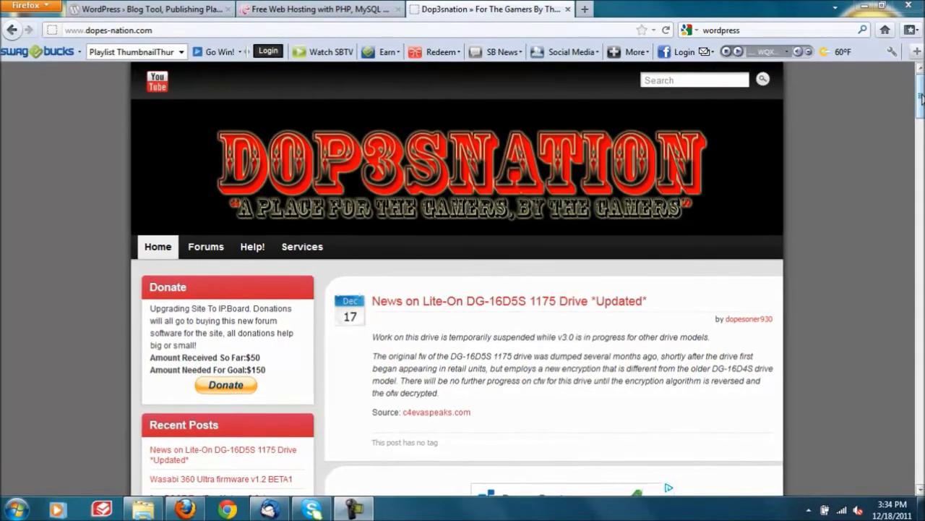
Step: Scroll the Dop3snation site to its footer and back, then bring up the WordPress.org home page
left_click_drag(921, 97, 921, 455)
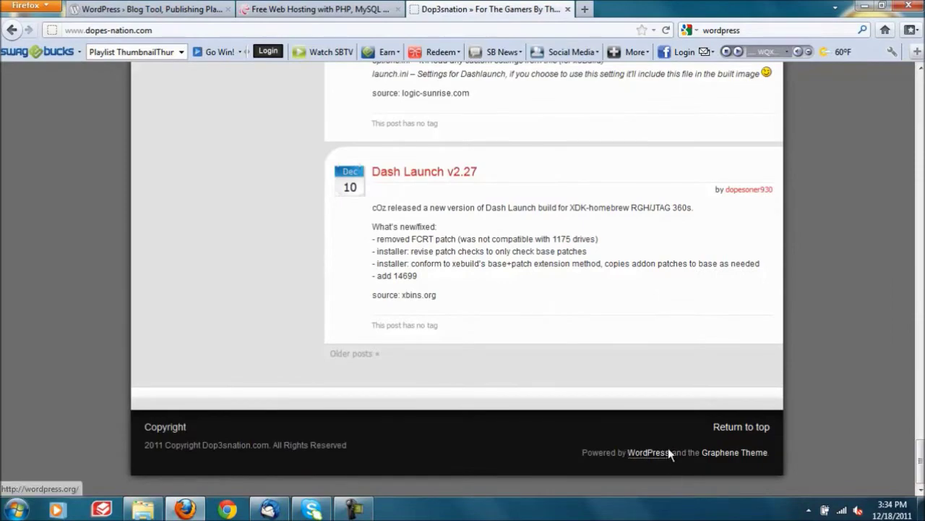
left_click_drag(921, 463, 920, 87)
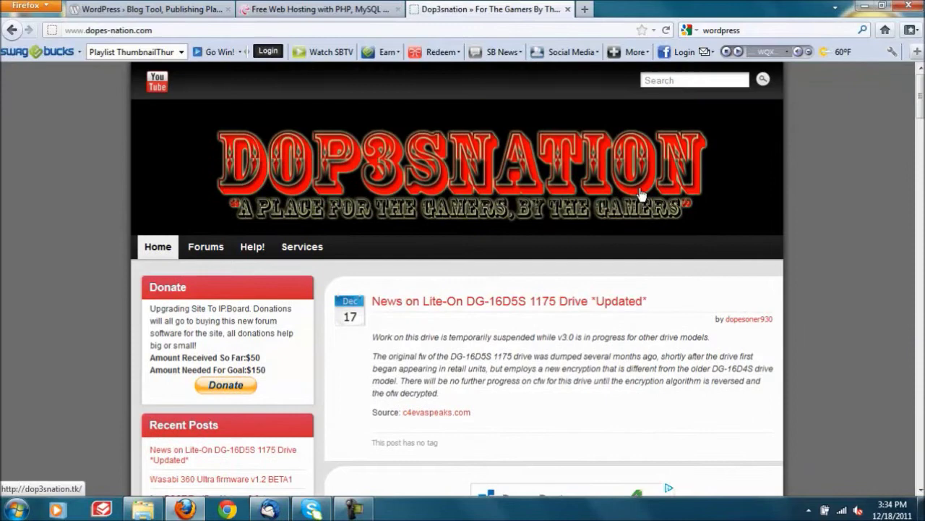
left_click(152, 9)
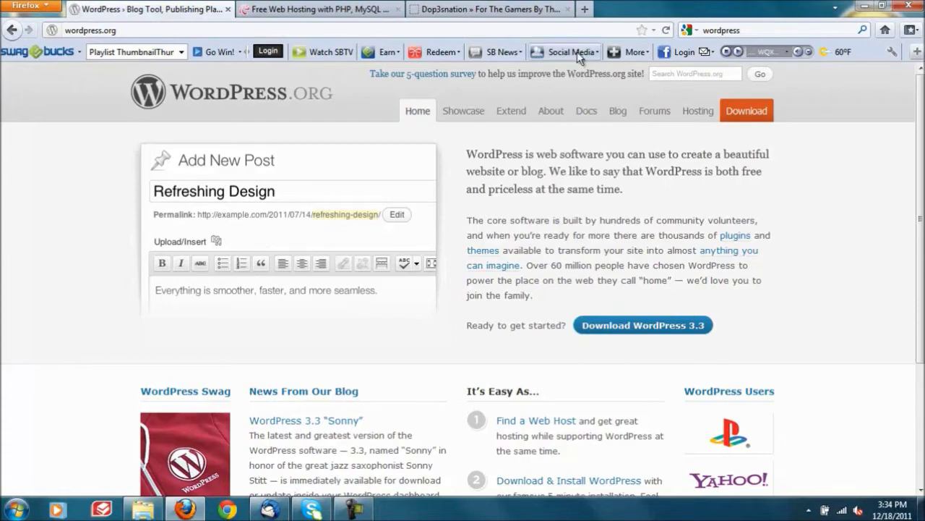
Step: Return to the Dop3snation home page and scroll through it back to the top
left_click(506, 9)
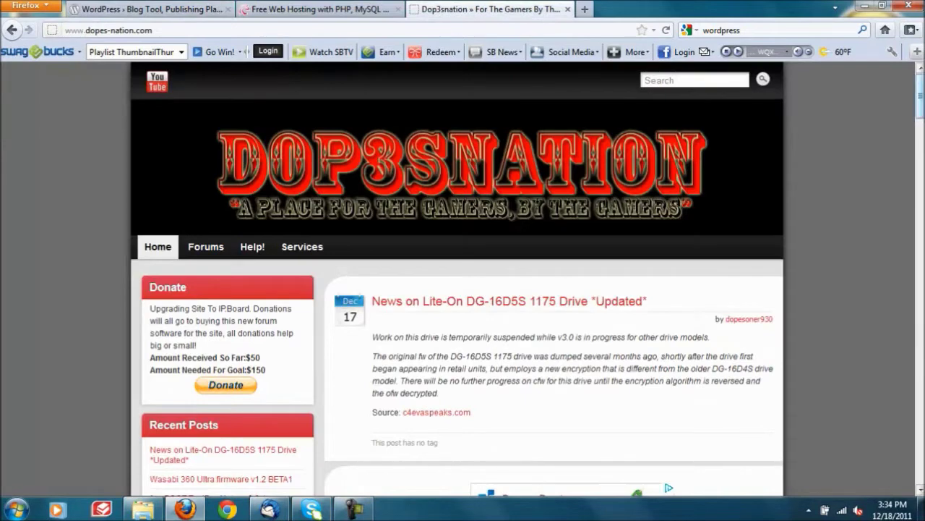
scroll(513, 127, "down", 3)
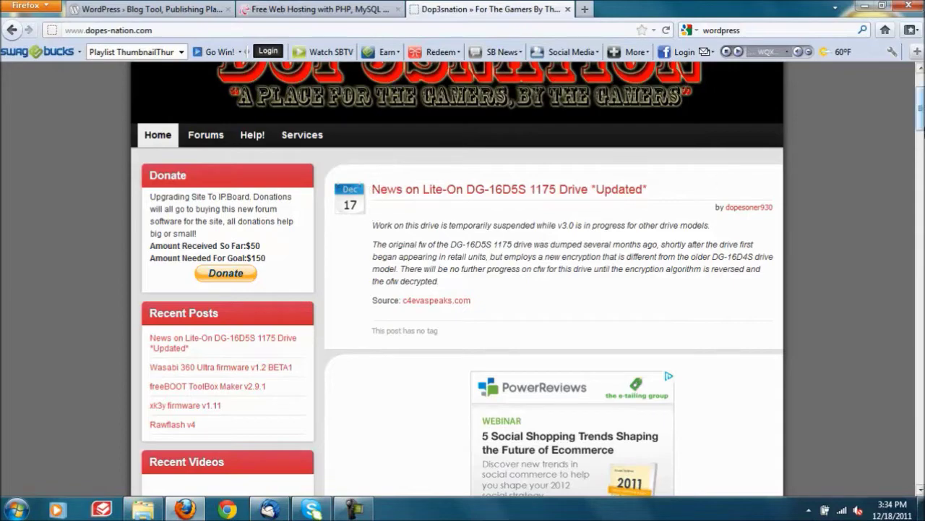
left_click_drag(922, 112, 922, 26)
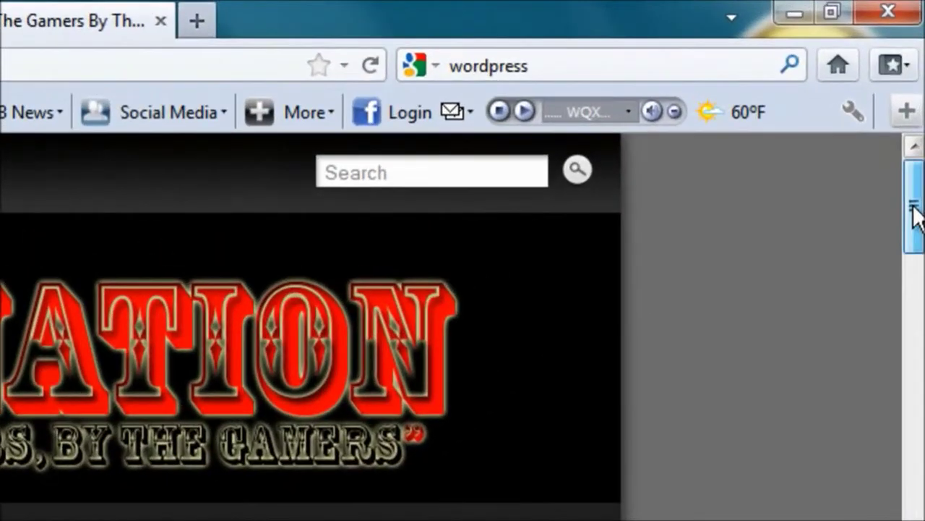
left_click_drag(921, 98, 919, 101)
left_click_drag(915, 222, 913, 199)
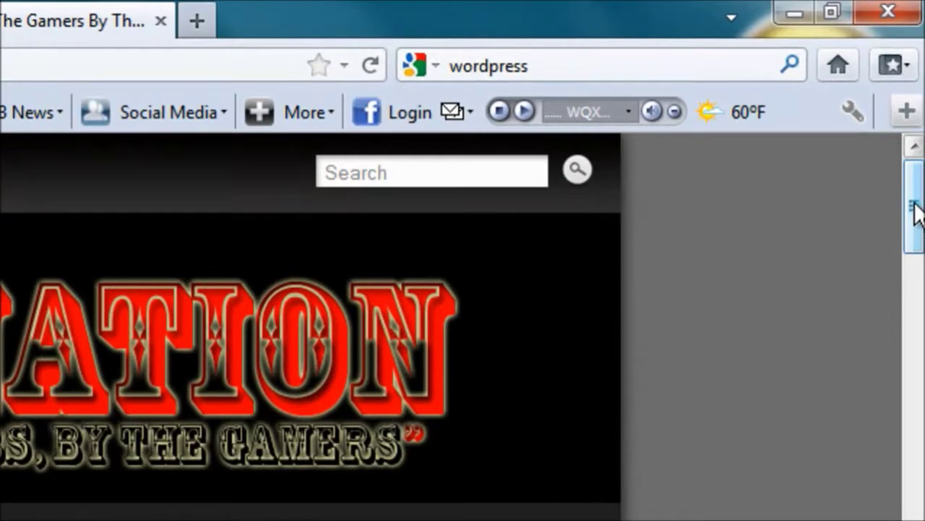
left_click_drag(914, 209, 915, 186)
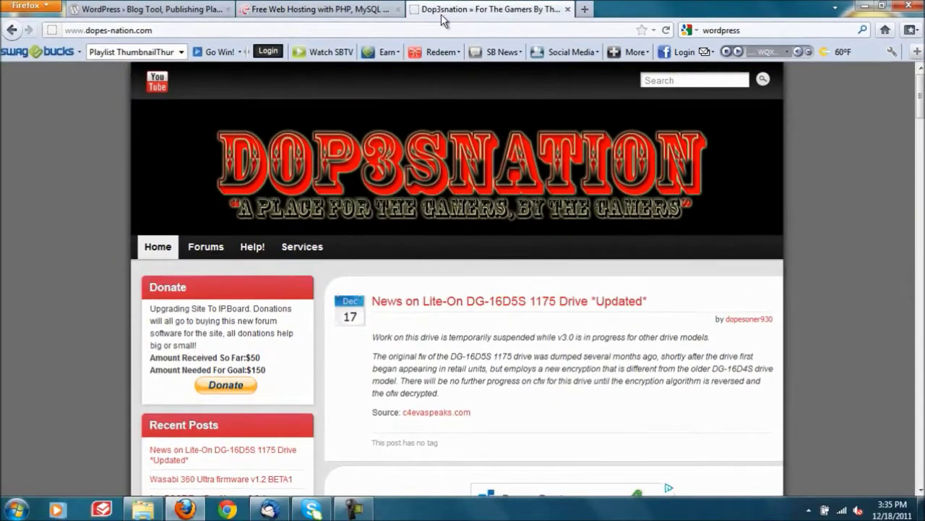
Step: Bring up the 000webhost free hosting page after briefly revisiting the Dop3snation tab
left_click(322, 7)
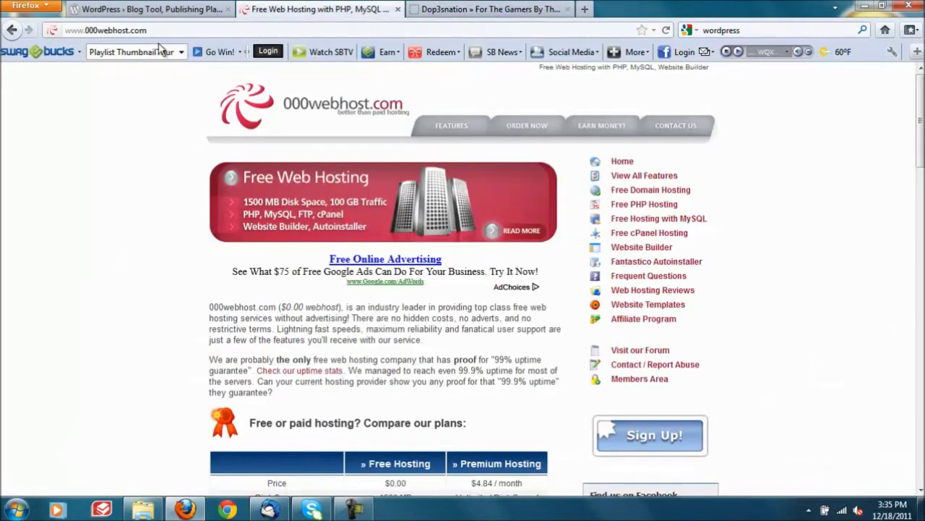
left_click(409, 7)
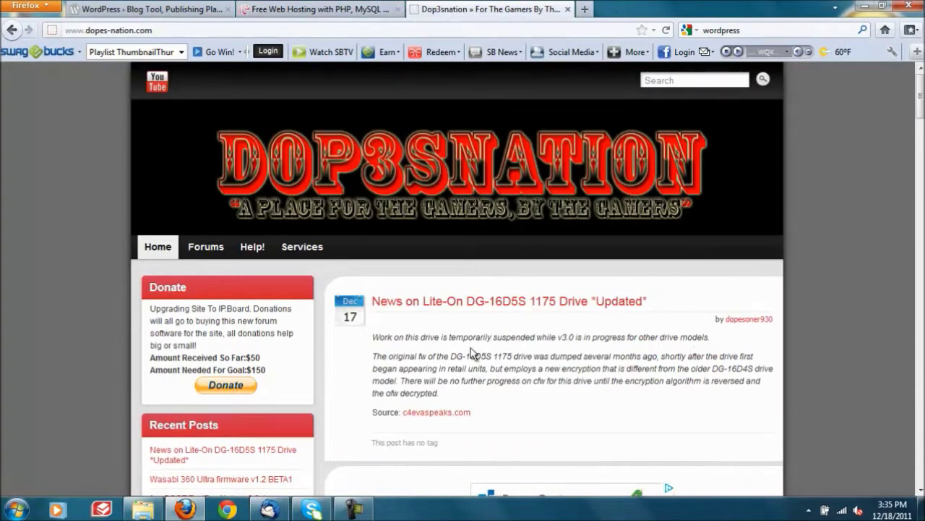
left_click(327, 7)
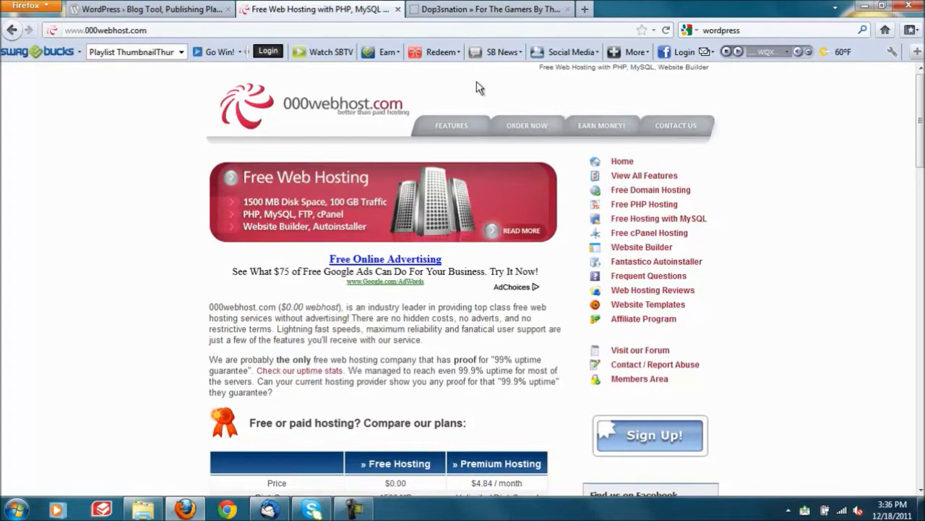
mouse_move(355, 511)
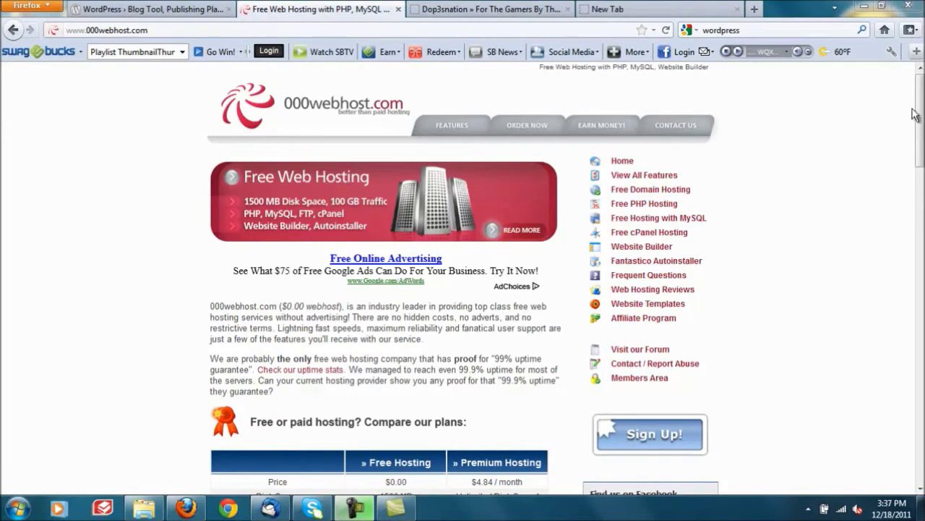
Step: Search Google for '.tk' in a new tab and open the Dot TK free domain site
mouse_move(921, 125)
left_mouse_down()
mouse_move(921, 211)
mouse_move(921, 125)
left_mouse_up()
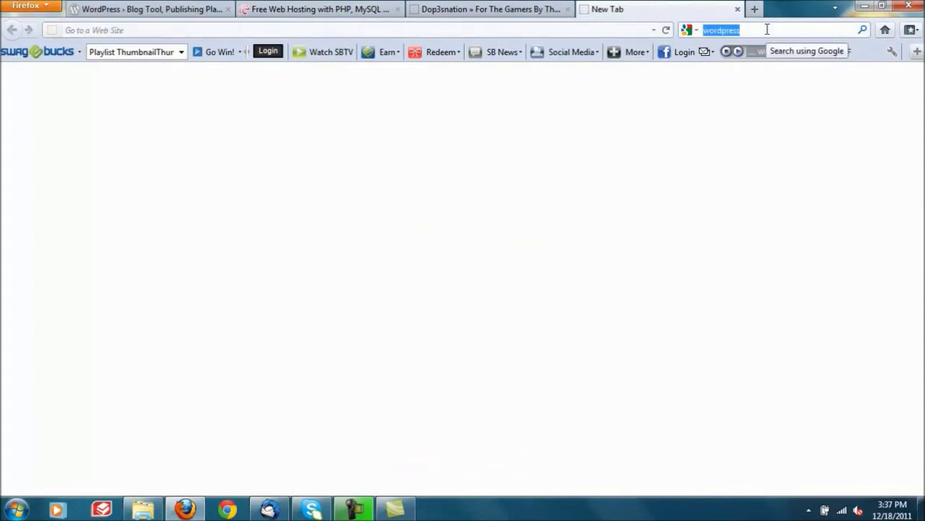
type(".tk")
key("Return")
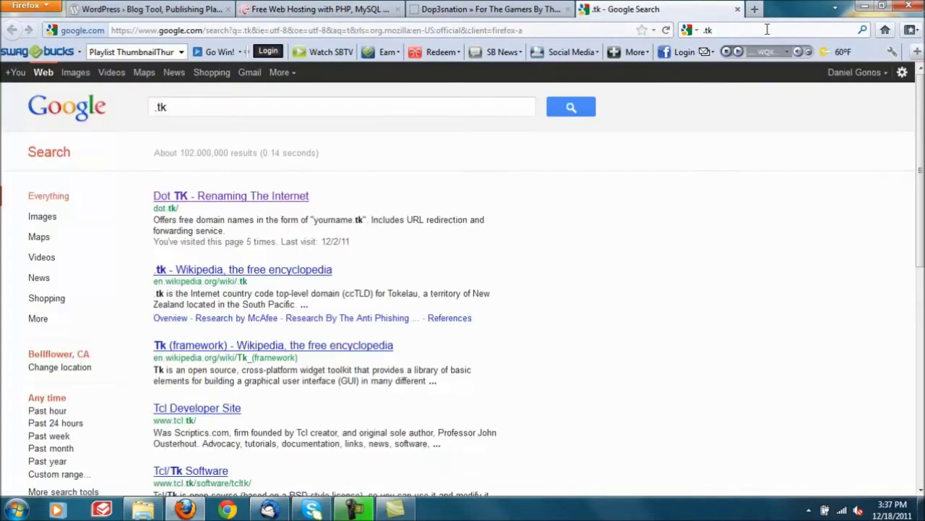
left_click(258, 198)
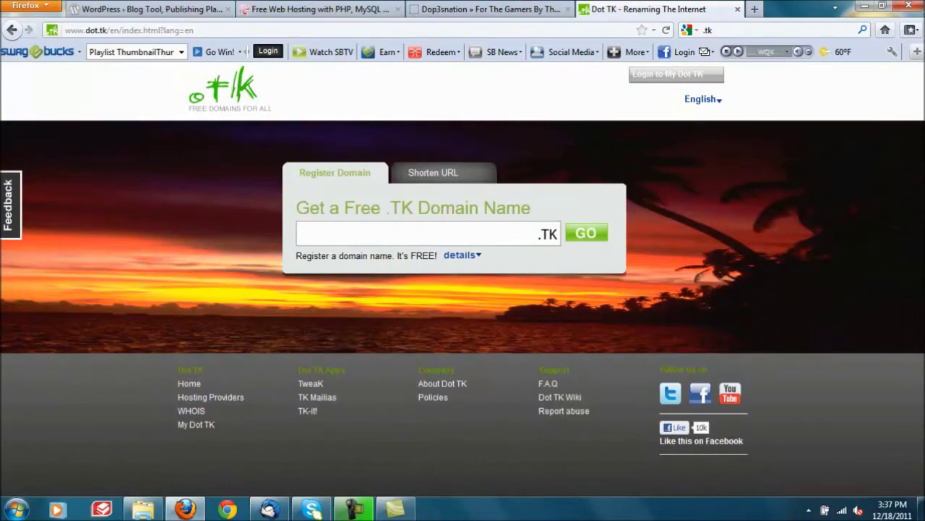
Step: Open the Dop3snation forums and move the 000webhost tab into its own window
left_click(457, 7)
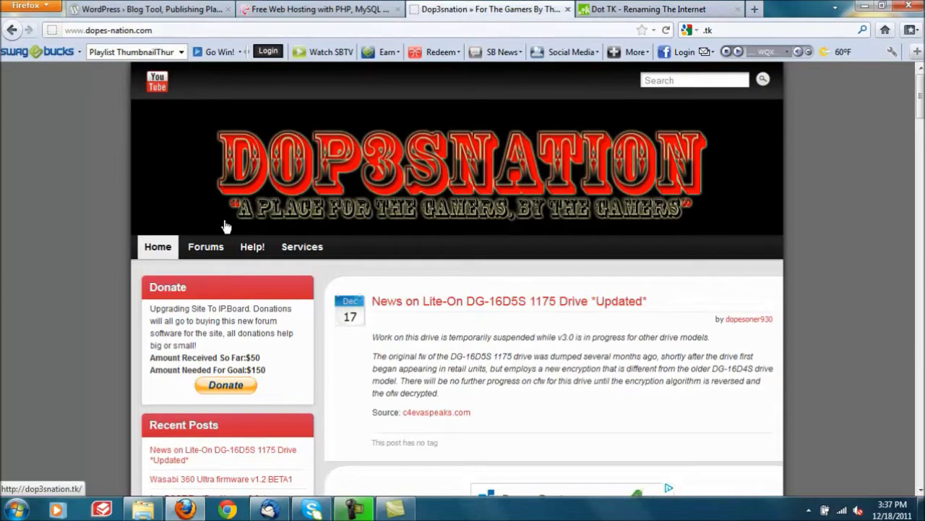
left_click(205, 246)
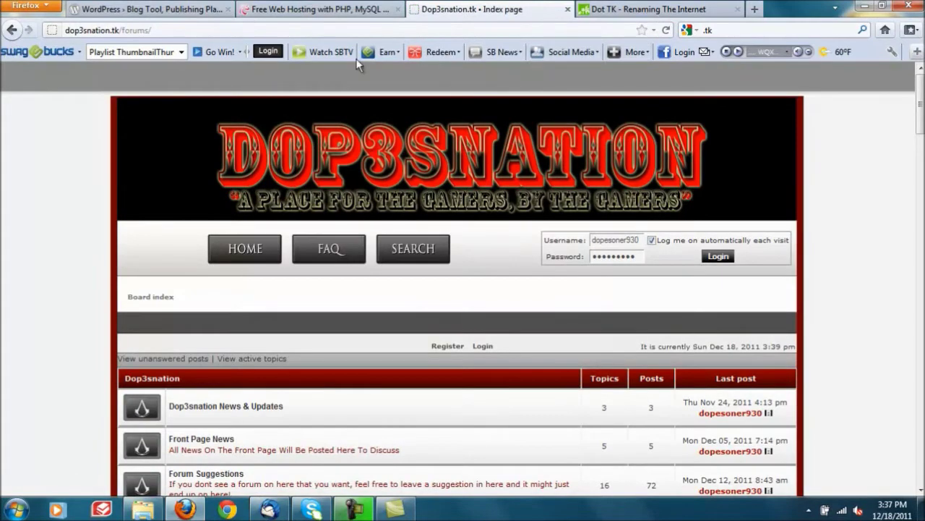
left_click_drag(358, 10, 886, 206)
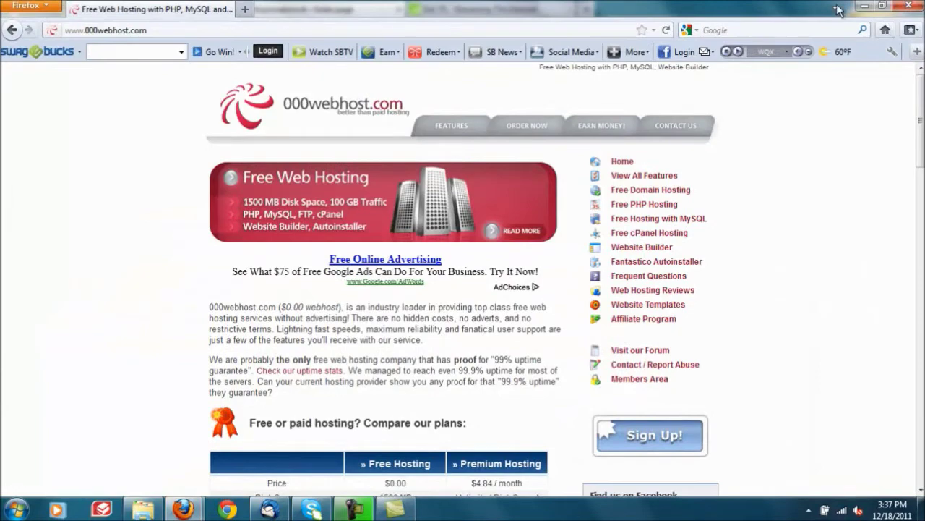
Step: Open the free hosting signup form and enter the vacau.com subdomain 'wordpressdomain'
left_click_drag(837, 6, 809, 41)
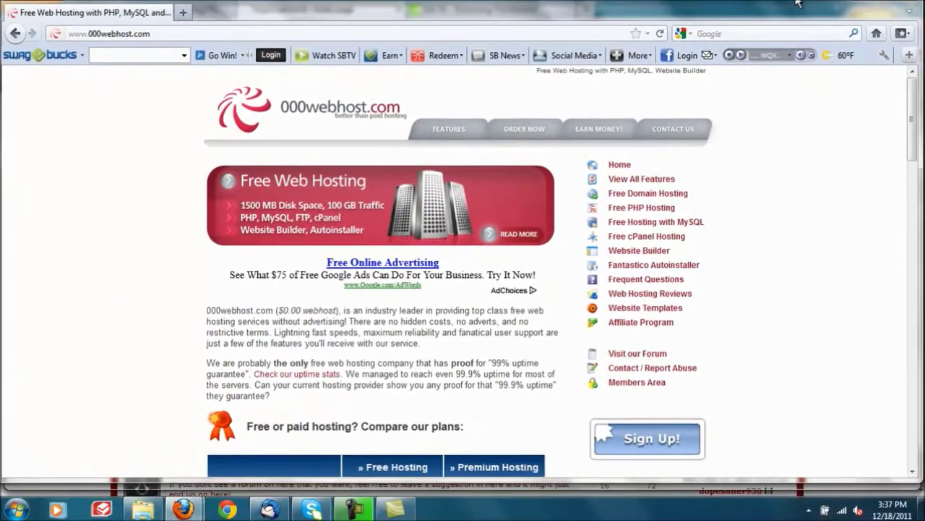
left_click_drag(797, 4, 797, 2)
left_click_drag(922, 141, 922, 191)
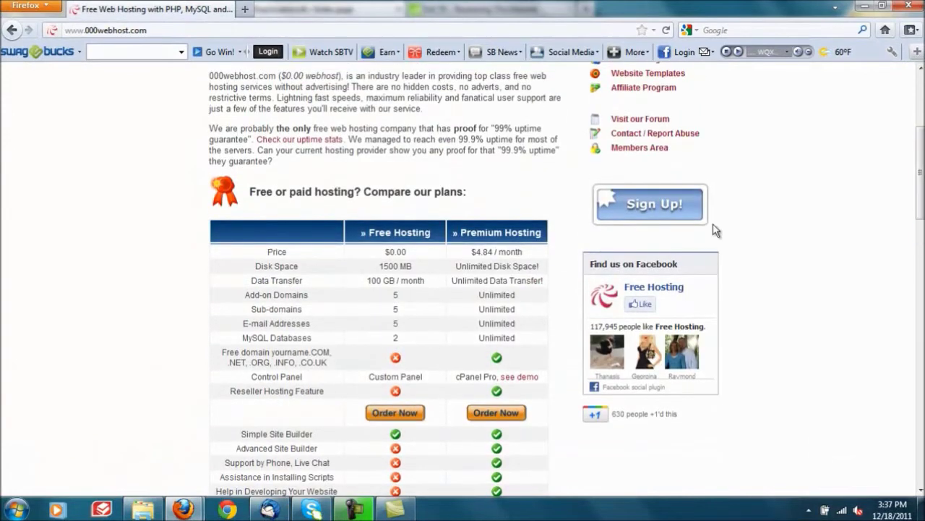
left_click(647, 216)
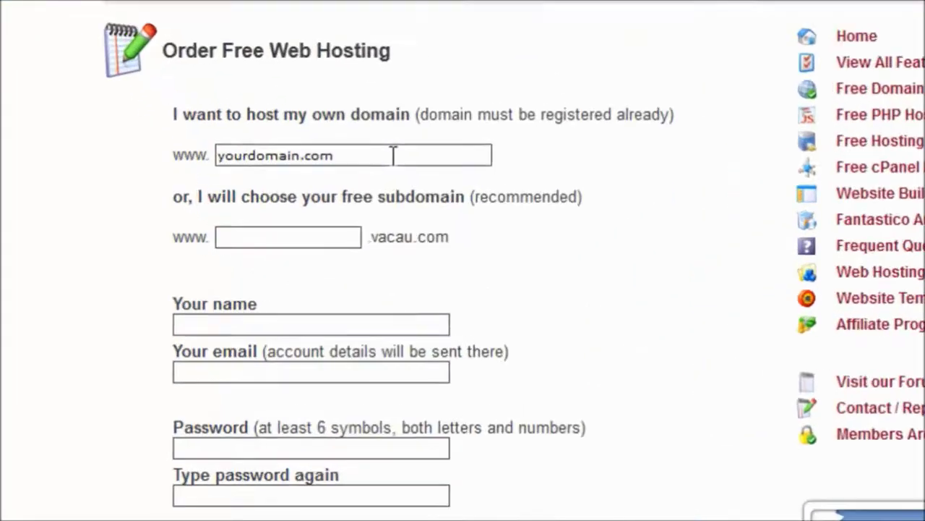
left_click_drag(369, 228, 240, 209)
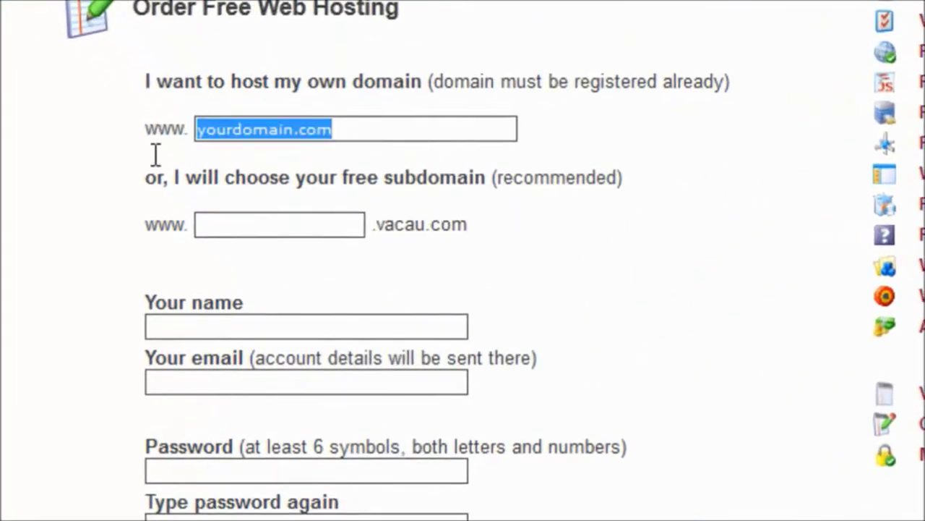
left_click_drag(346, 154, 96, 153)
key("Delete")
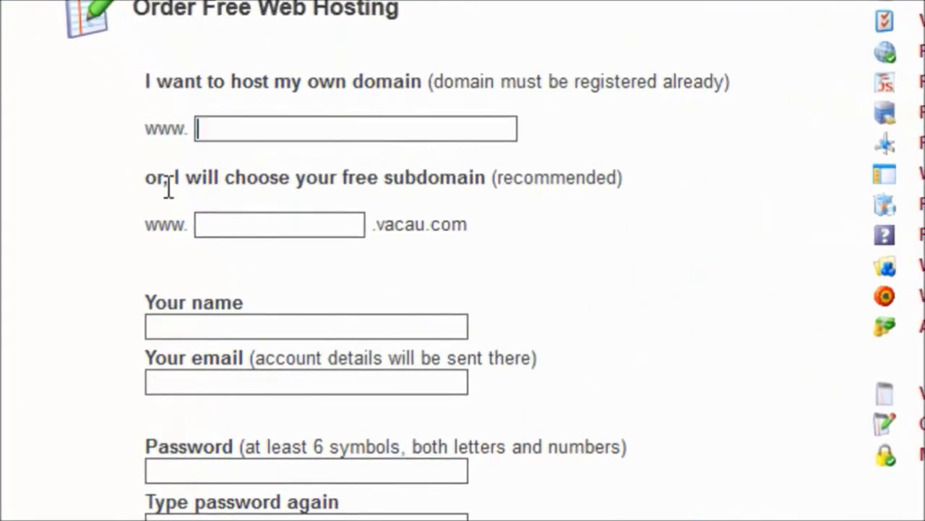
left_click(249, 239)
type("wordpressdomain")
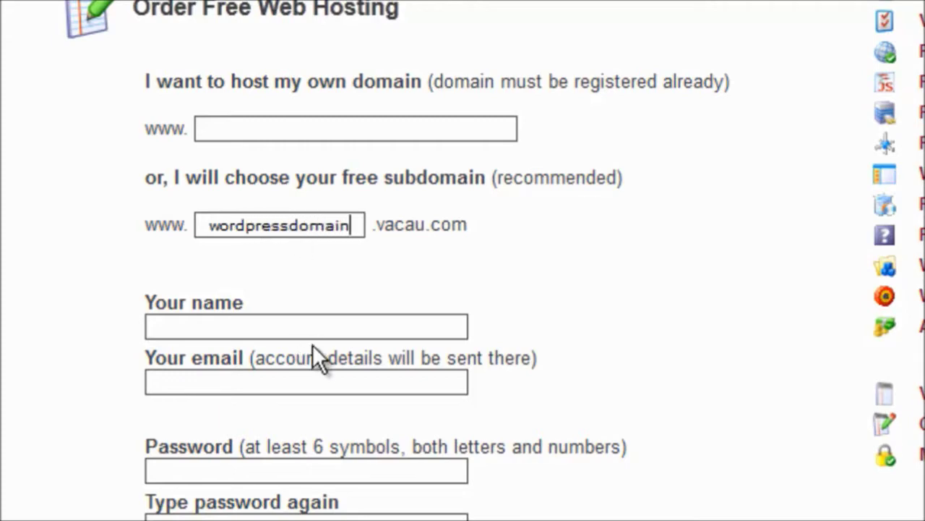
Step: Fill in the account holder's name, e-mail and password, then create the hosting account
left_click(321, 331)
type("Daniel")
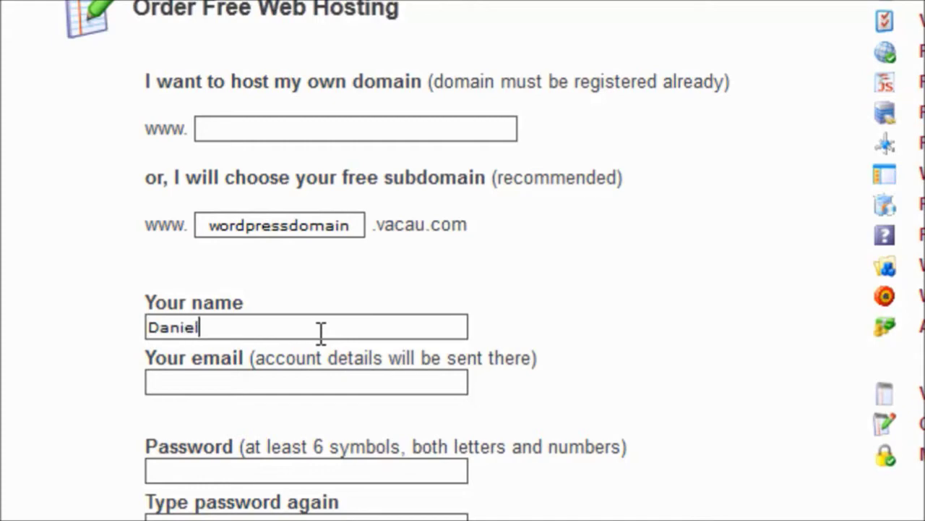
key("Tab")
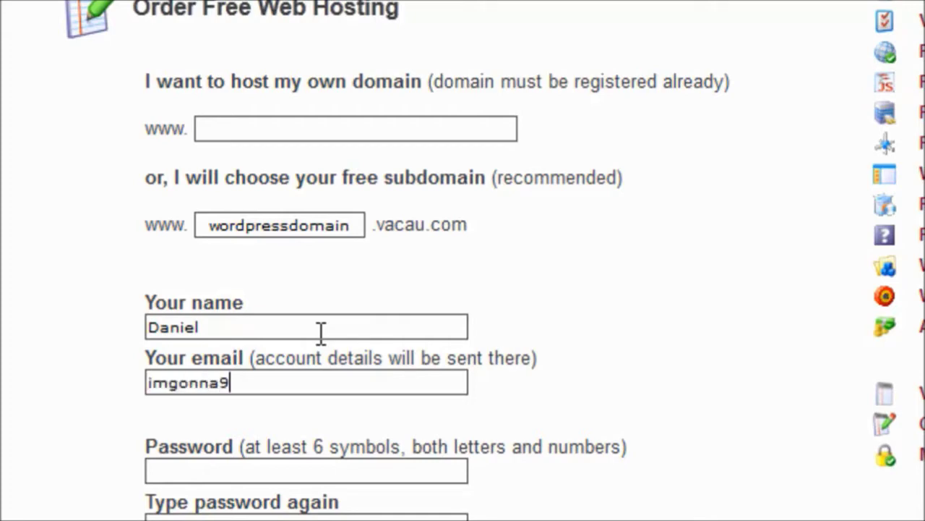
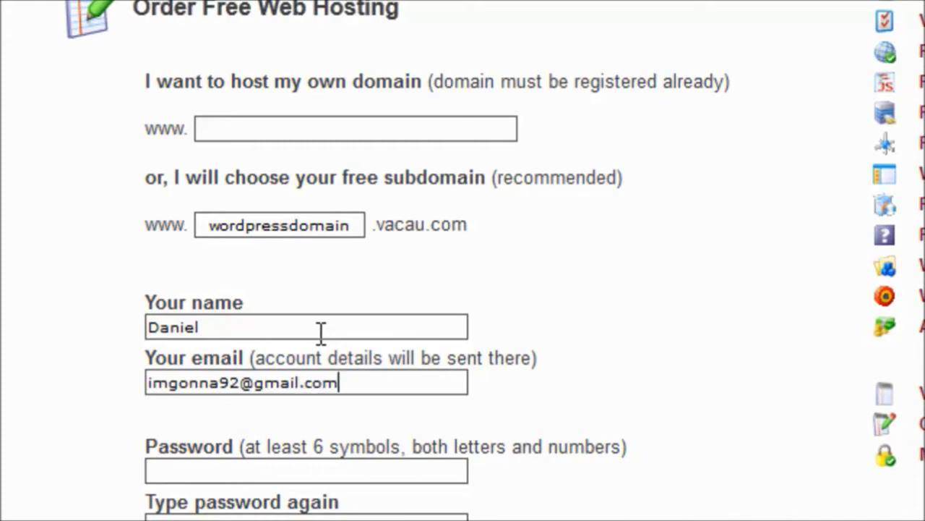
key("Tab")
type("********")
type("*")
key("Tab")
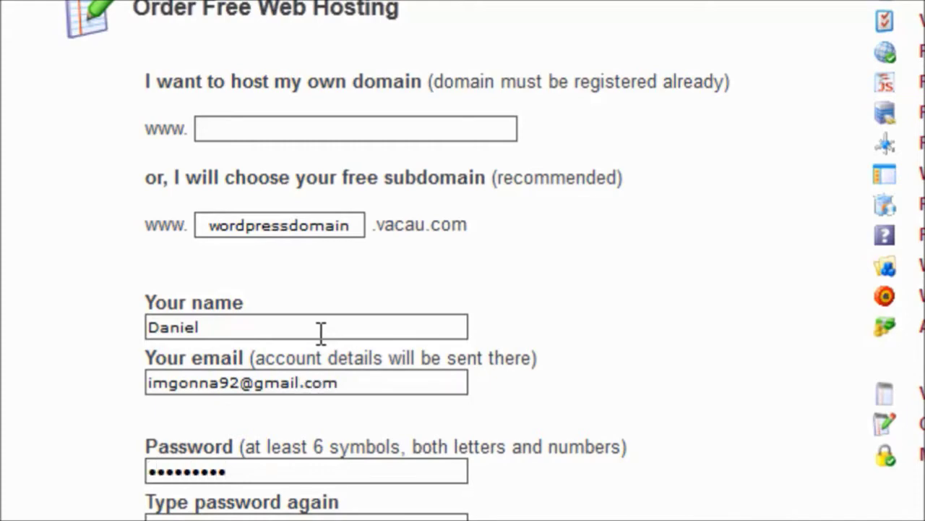
type("*******")
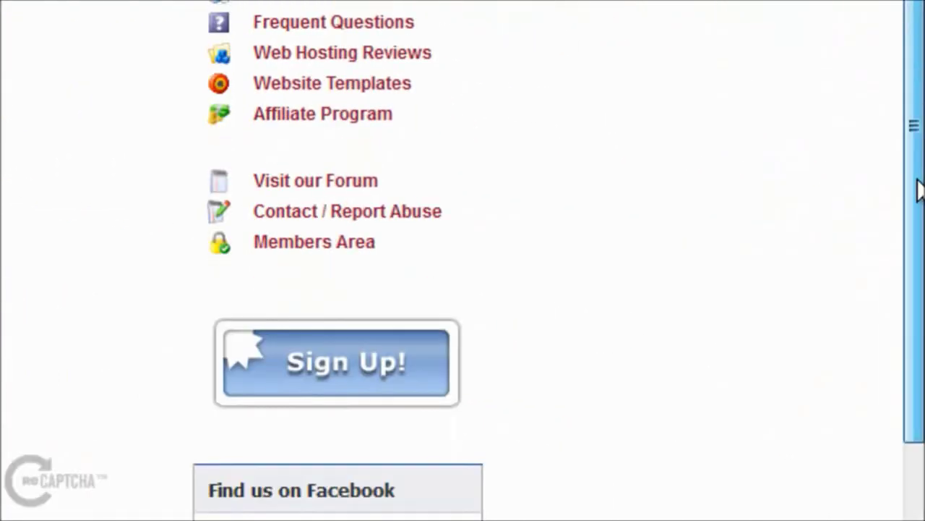
left_click_drag(919, 189, 892, 440)
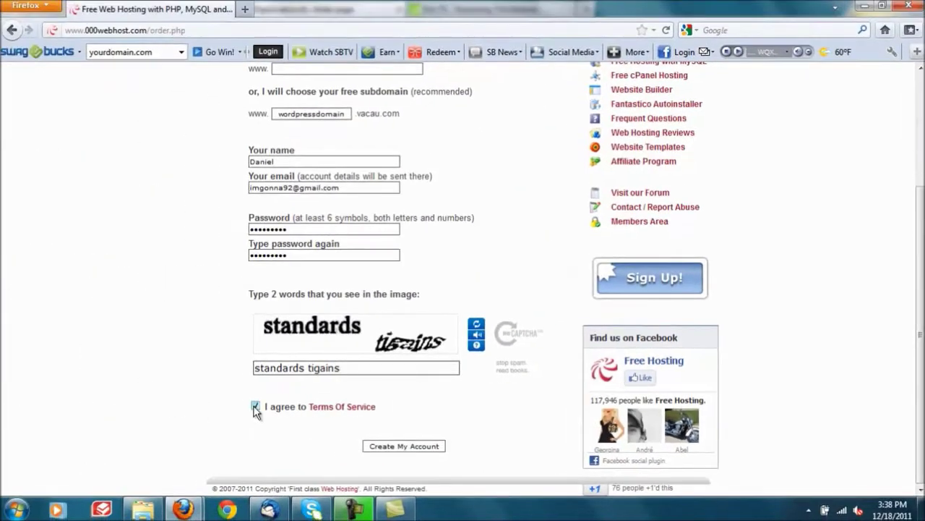
left_click(437, 446)
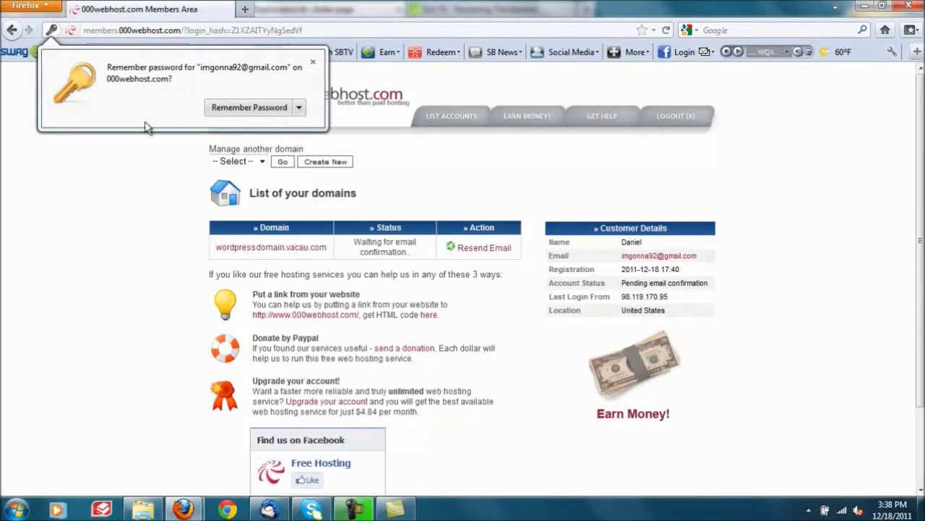
left_click(313, 63)
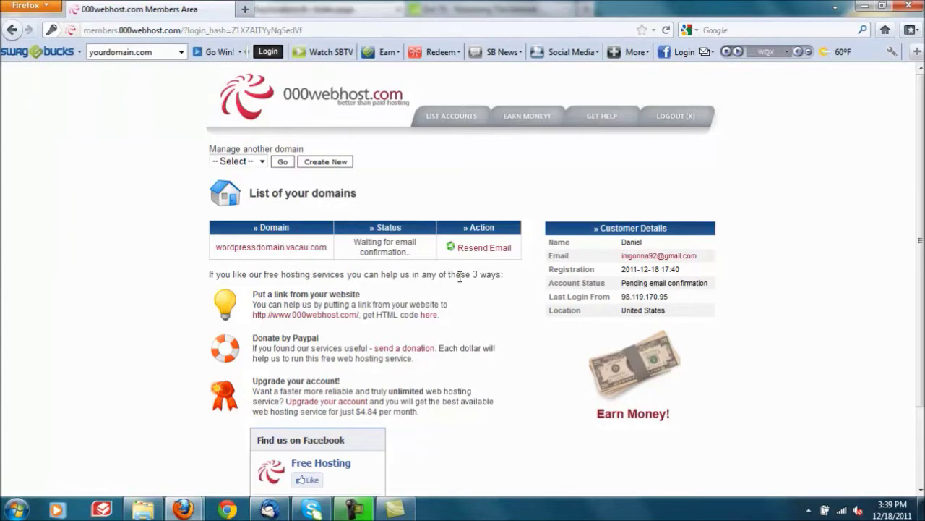
Step: Confirm the registration via the link in Thunderbird's 'Confirm your registration' email
key("alt+Tab")
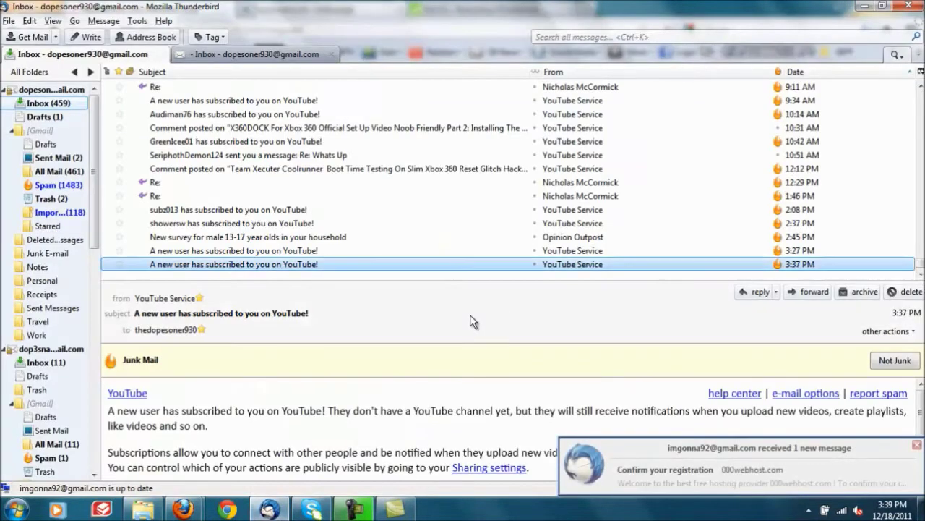
left_click(650, 469)
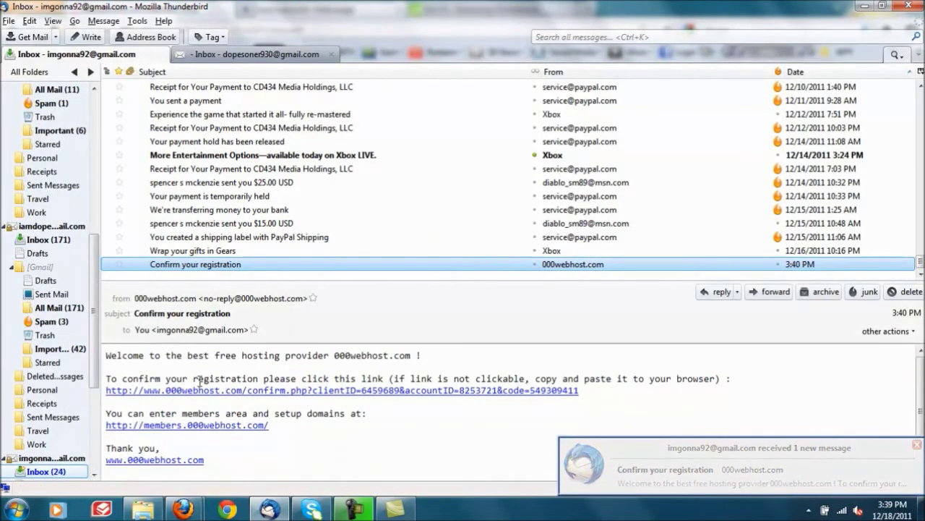
left_click(397, 390)
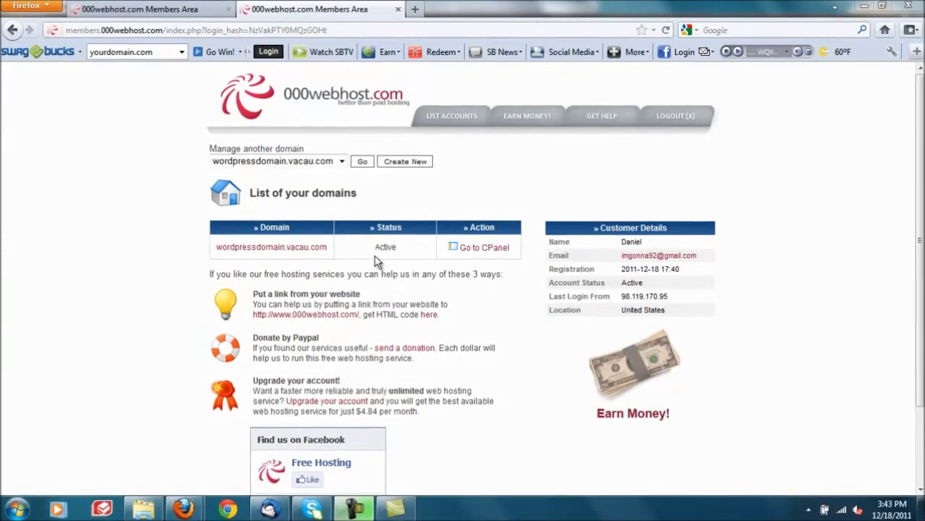
Step: Go to the control panel for wordpressdomain.vacau.com and open MySQL database management
left_click_drag(385, 247, 374, 248)
left_click(410, 243)
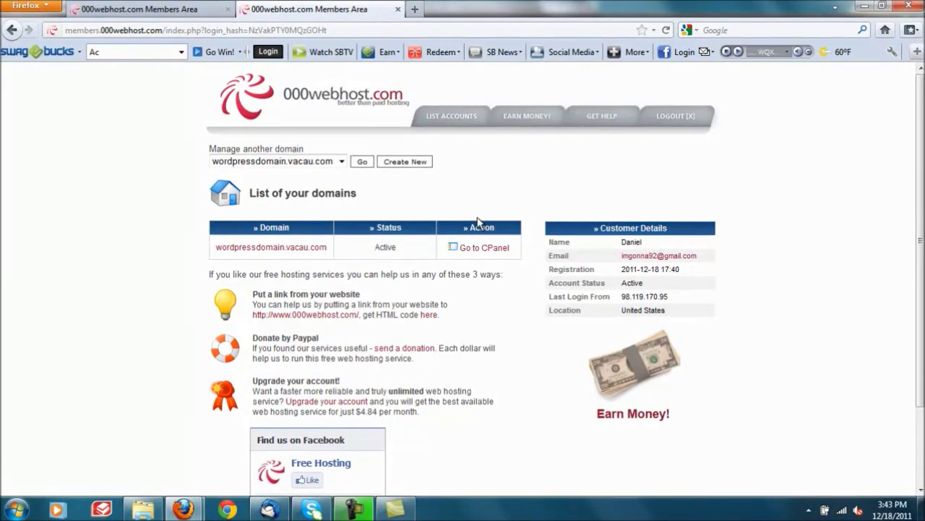
left_click(481, 253)
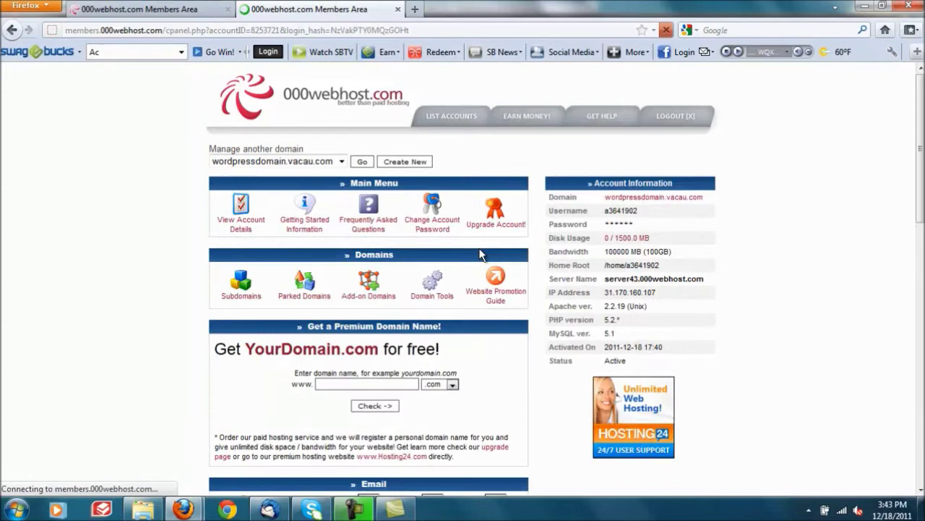
scroll(772, 220, "down", 3)
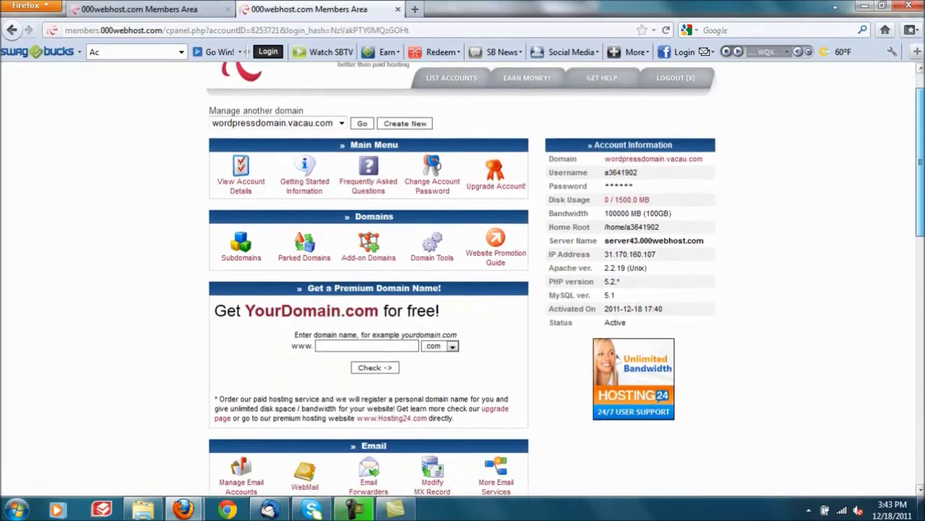
scroll(463, 282, "down", 6)
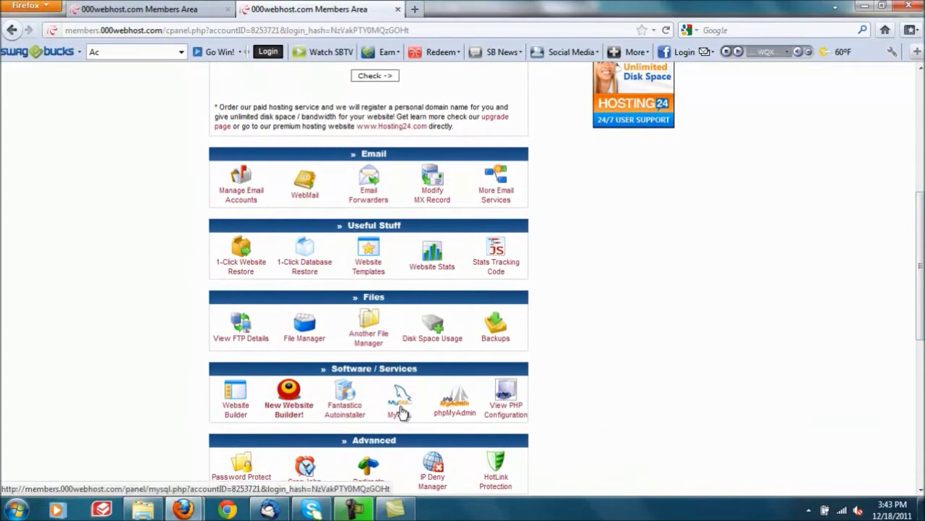
left_click(402, 411)
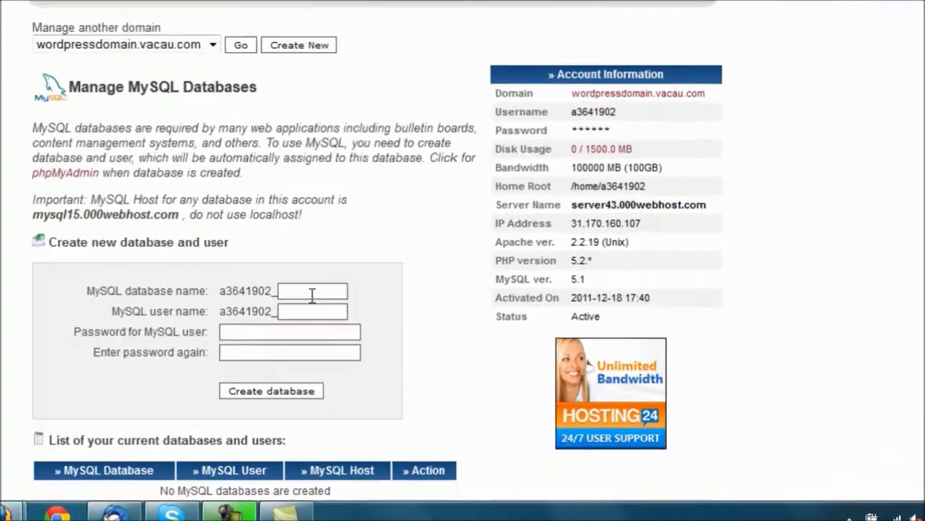
Step: Create MySQL database 'wordpre' with user 'user' and a password
left_click(419, 341)
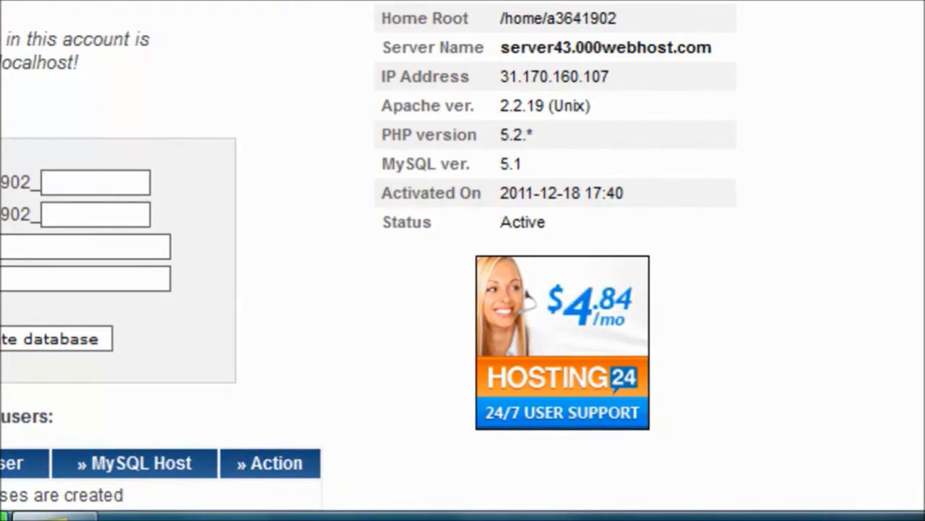
type("wor")
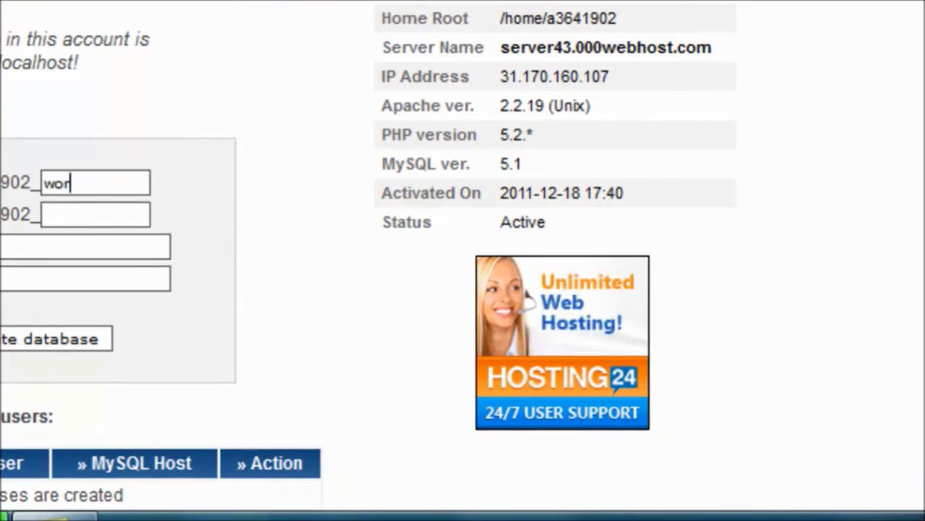
type("dpre")
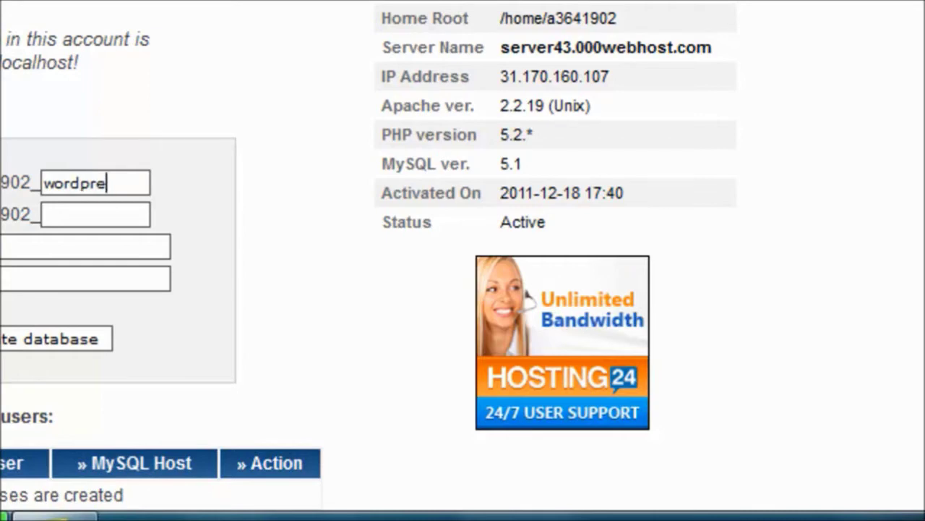
left_click(94, 206)
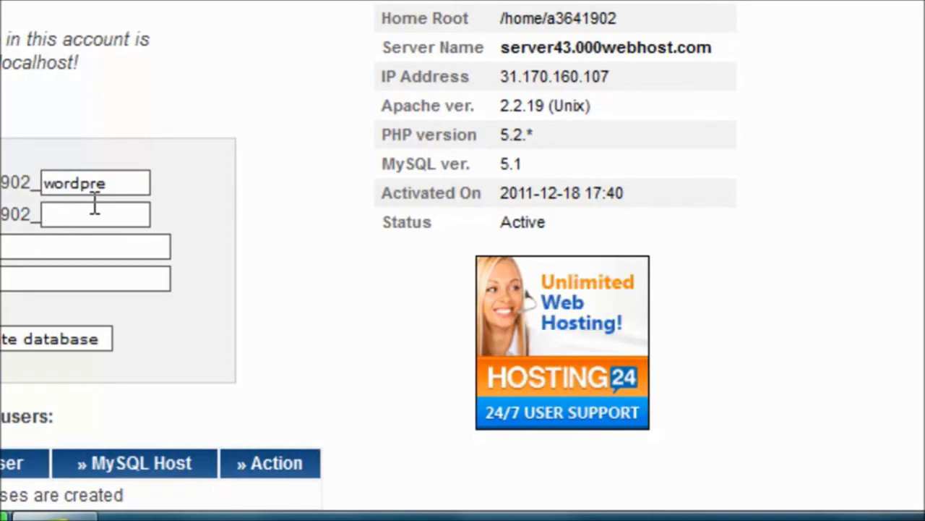
type("user")
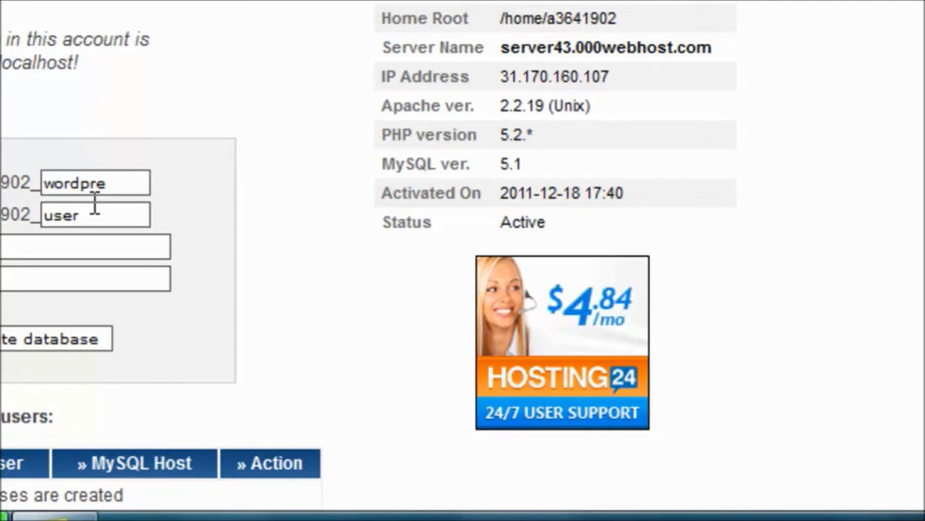
left_click(49, 246)
type("******")
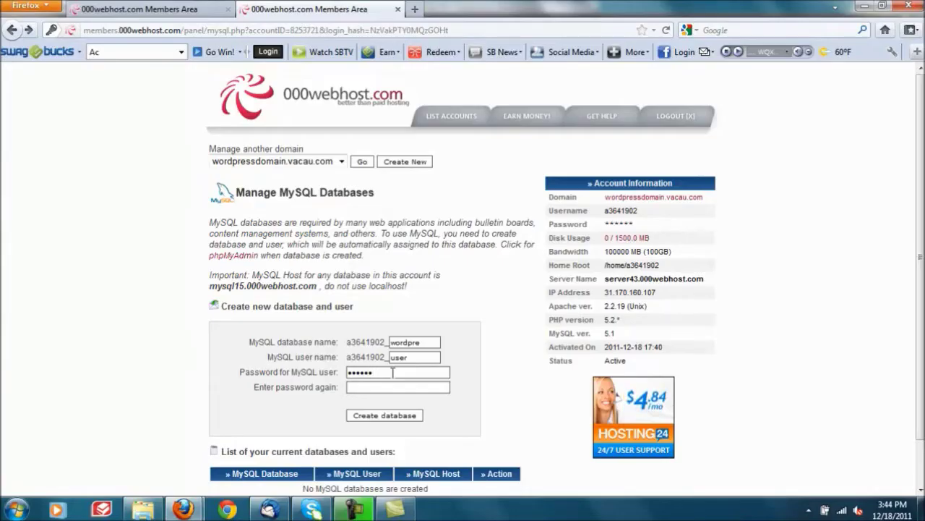
key("BackSpace")
key("BackSpace")
key("BackSpace")
key("BackSpace")
key("BackSpace")
key("BackSpace")
key("BackSpace")
key("BackSpace")
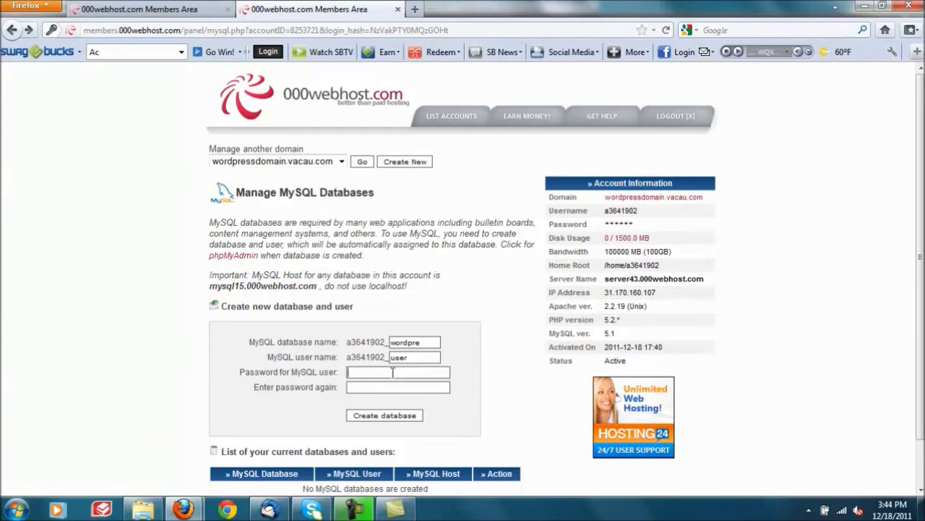
type("******")
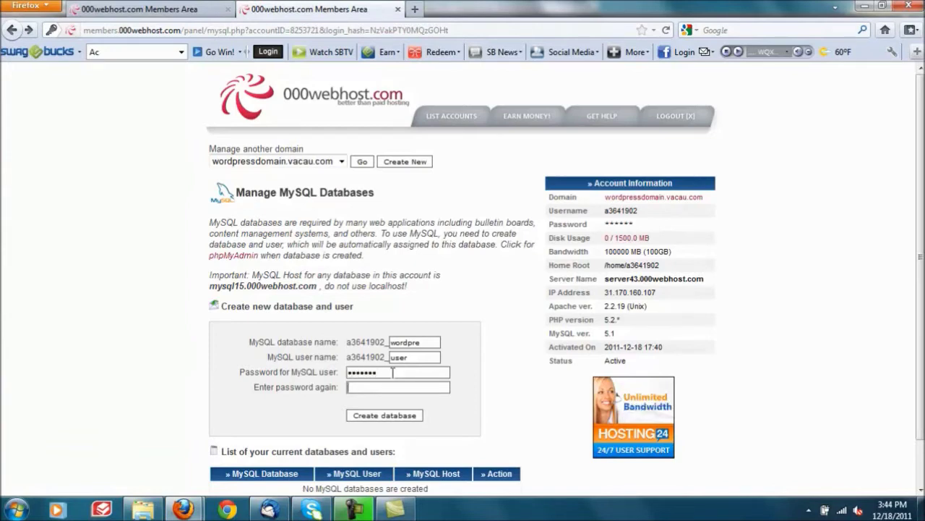
type("*****")
left_click(384, 415)
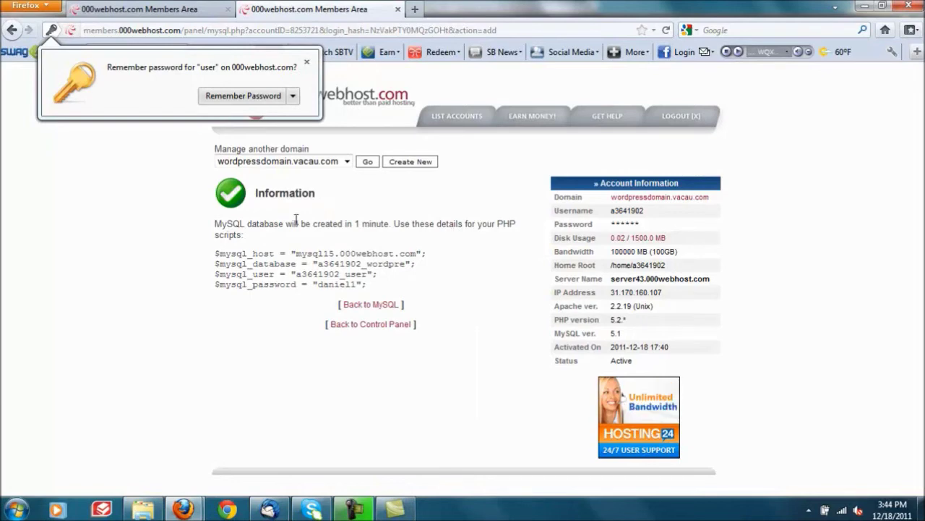
Step: Back in the control panel, search Google for 'wordpress' and reach WordPress.org's download page
left_click(381, 324)
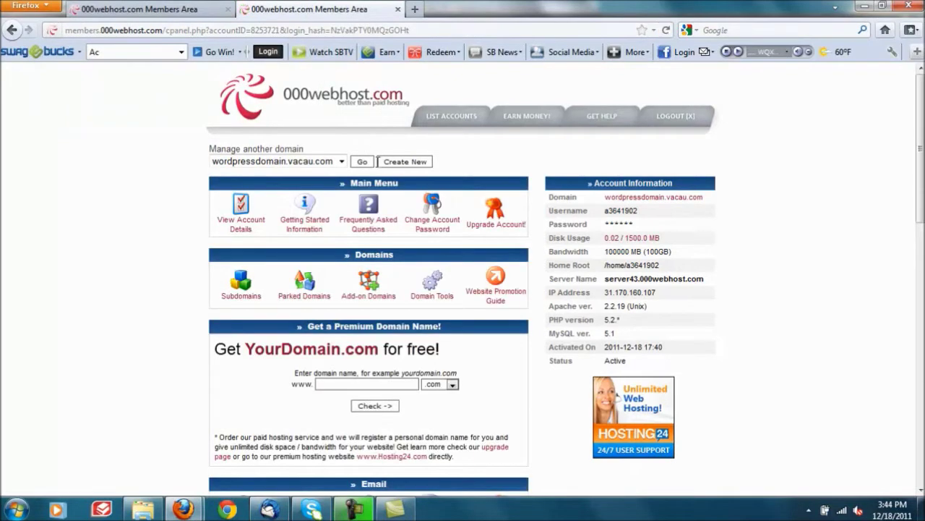
left_click(417, 7)
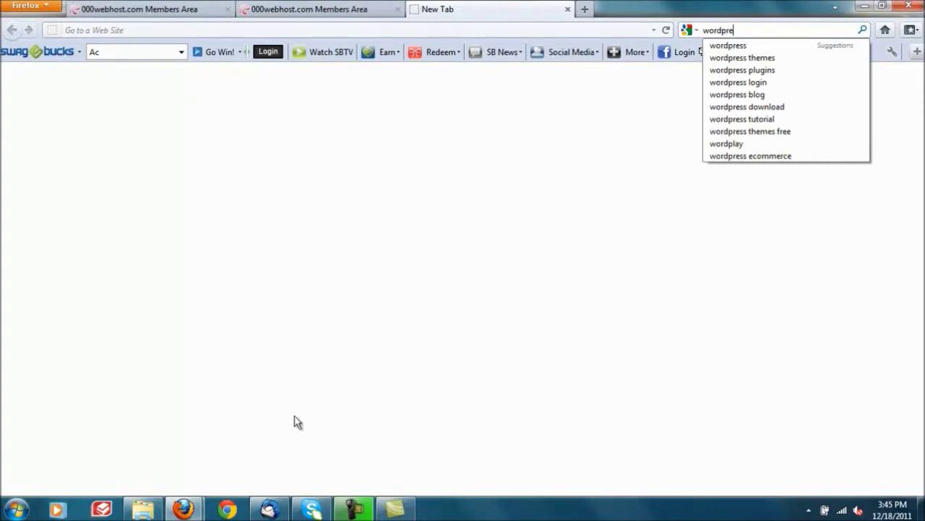
key("Return")
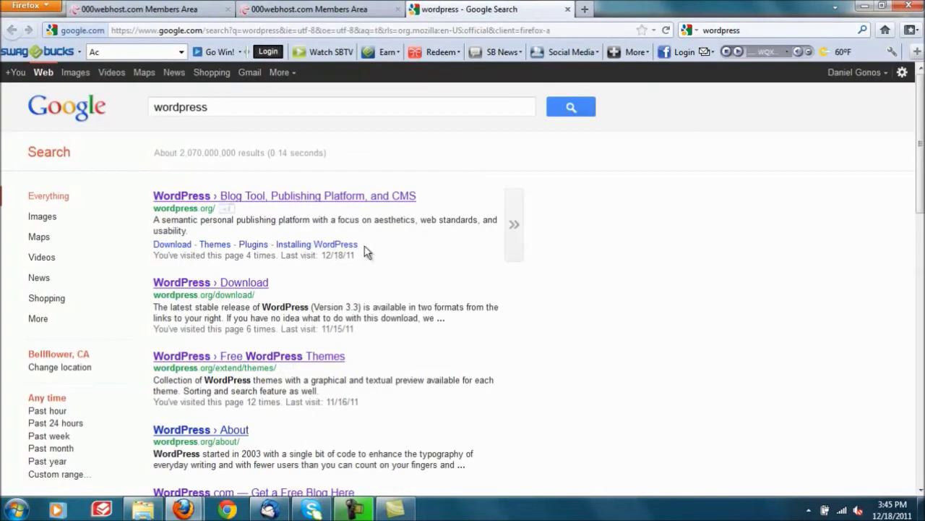
left_click(349, 196)
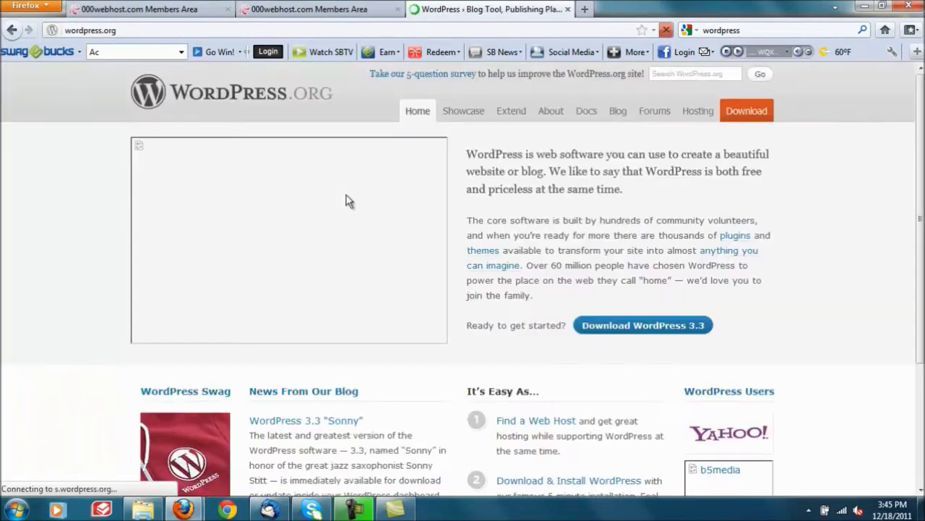
left_click(615, 326)
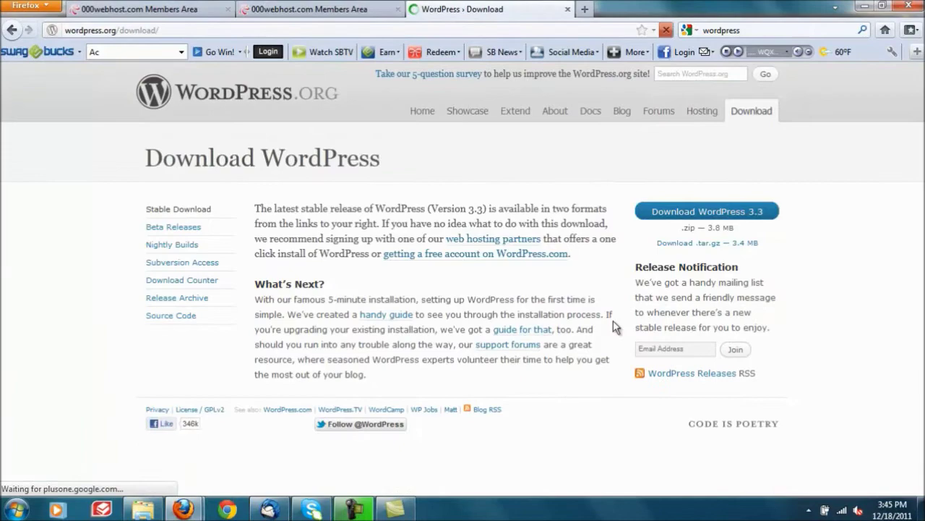
Step: Download wordpress-3.3.zip, open it in WinRAR and extract the wordpress folder to the Desktop
left_click(693, 219)
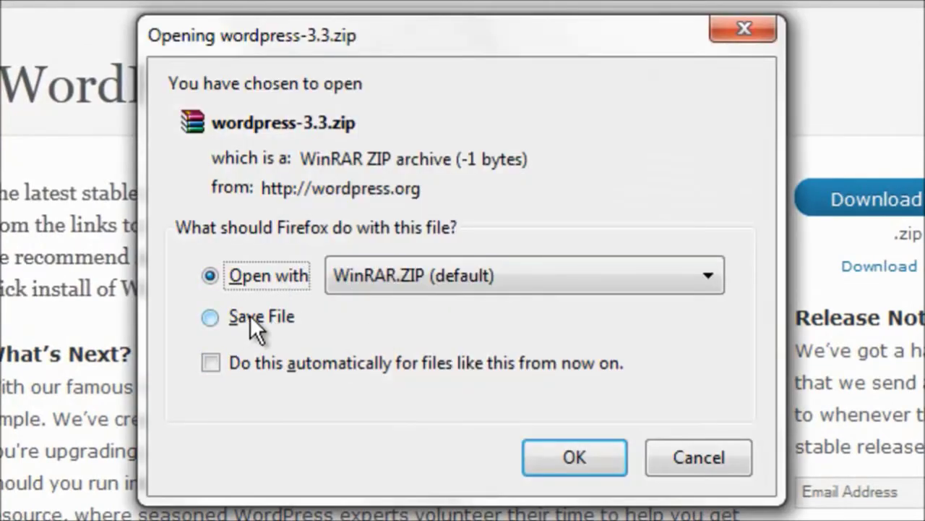
left_click(575, 457)
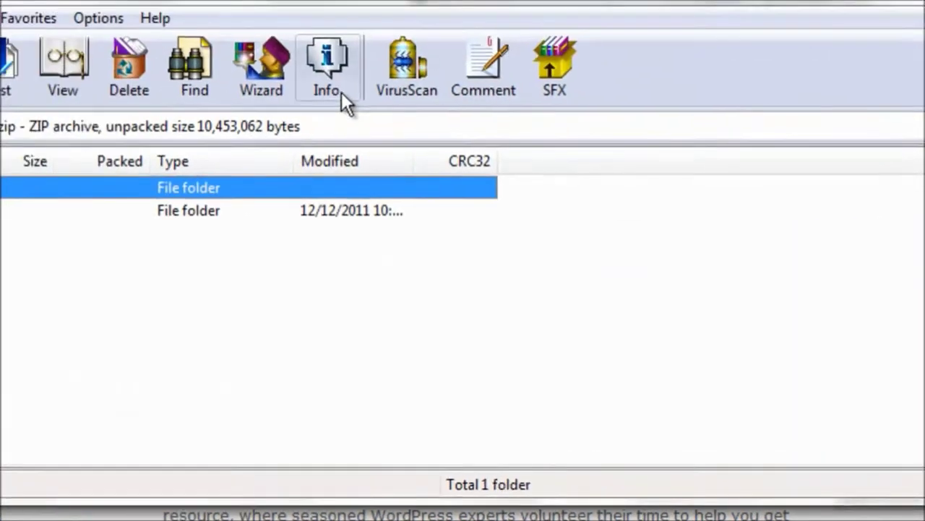
left_click(10, 101)
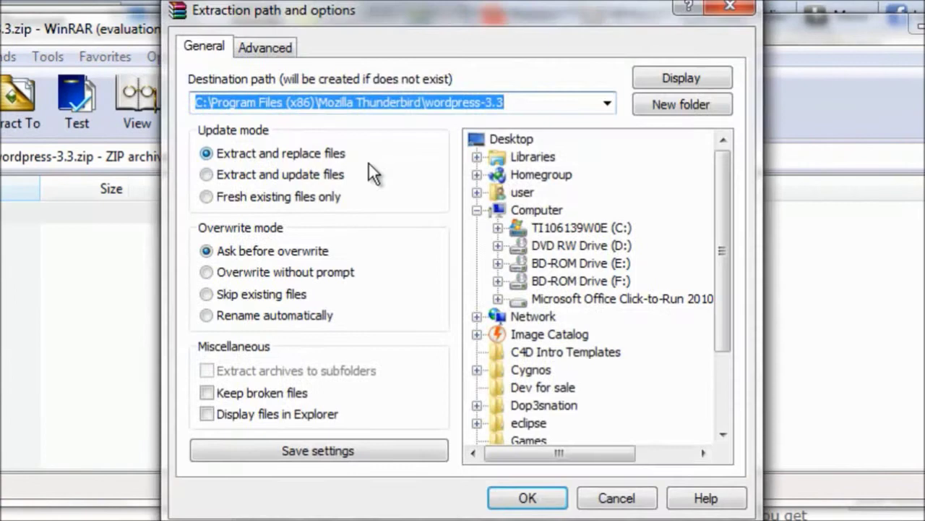
left_click(503, 140)
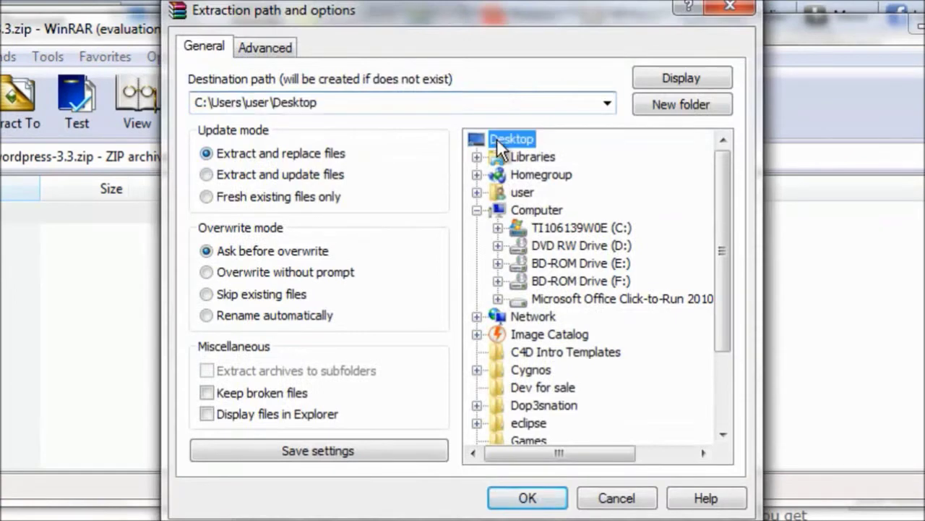
left_click(528, 498)
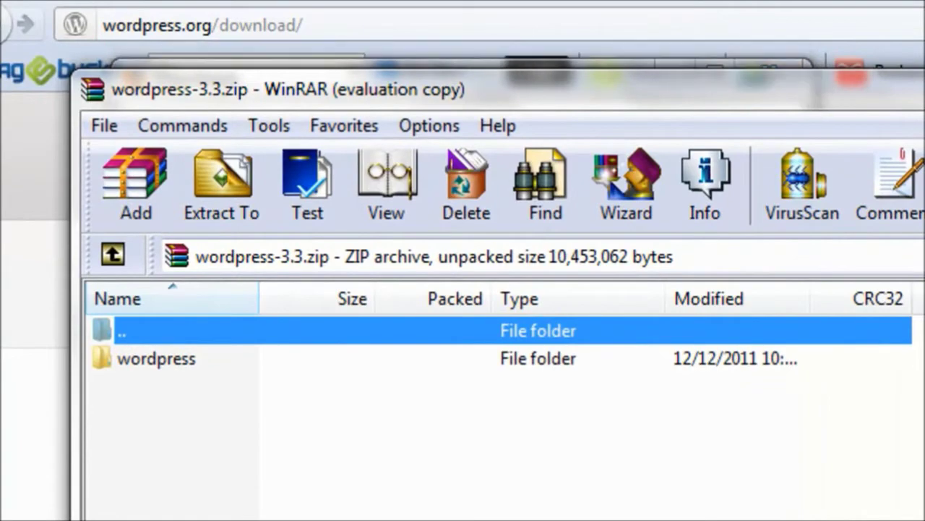
Step: Close the WordPress archive window, then clear and close the Downloads list
key("alt+F4")
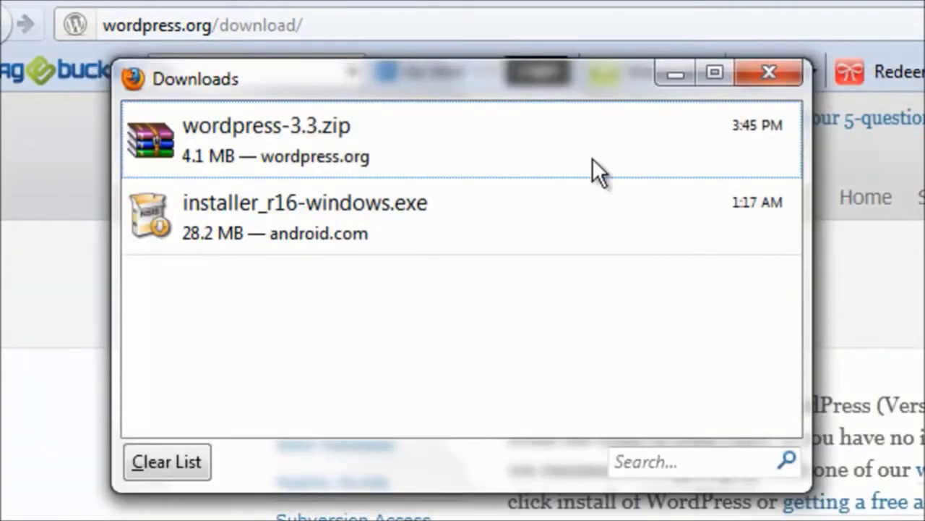
left_click(196, 454)
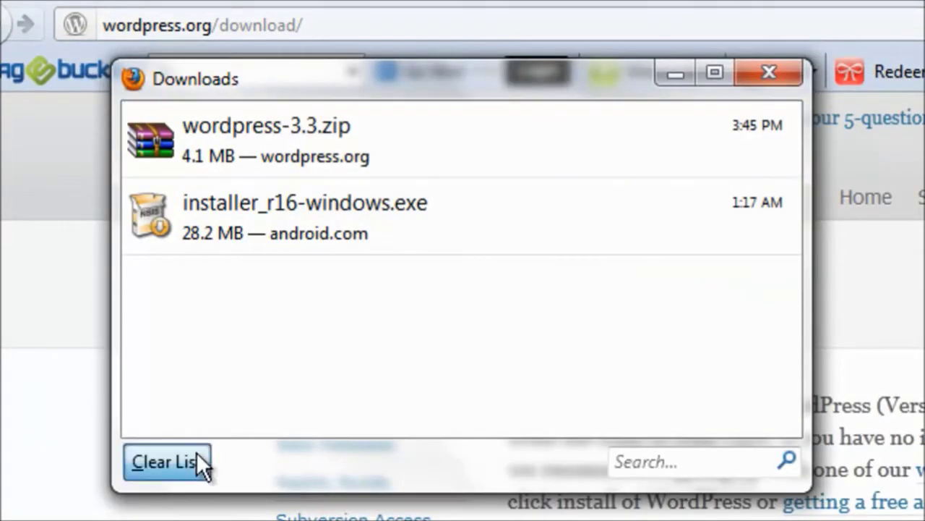
left_click(795, 69)
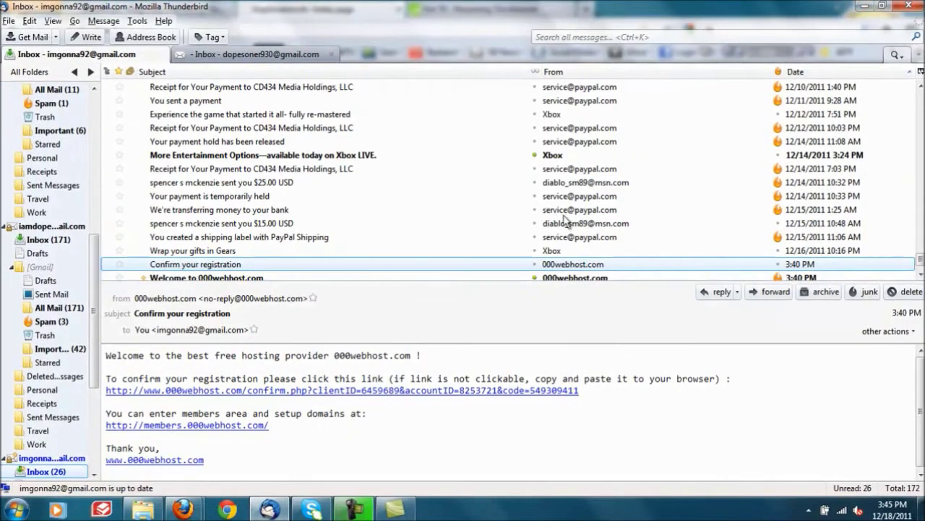
Step: Minimize Thunderbird, Firefox and Skype and close the eclipse folder window
left_click(869, 6)
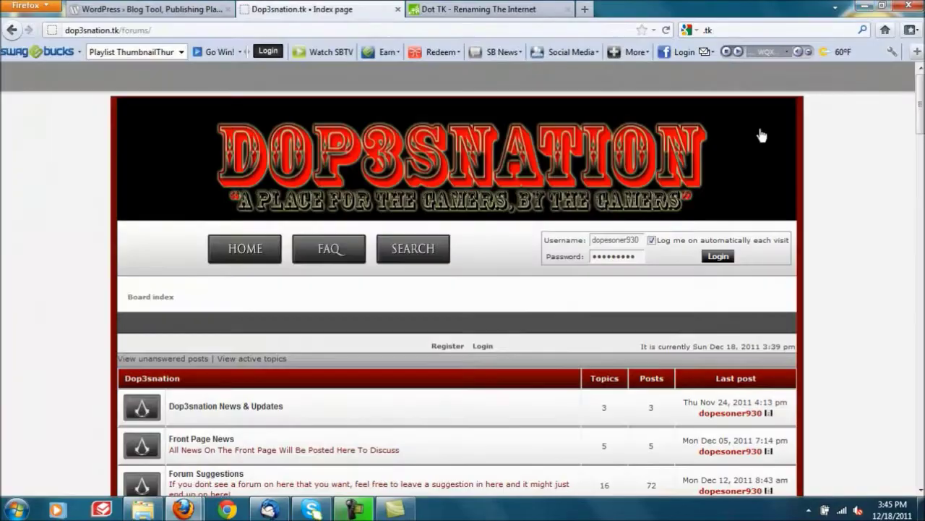
left_click(863, 7)
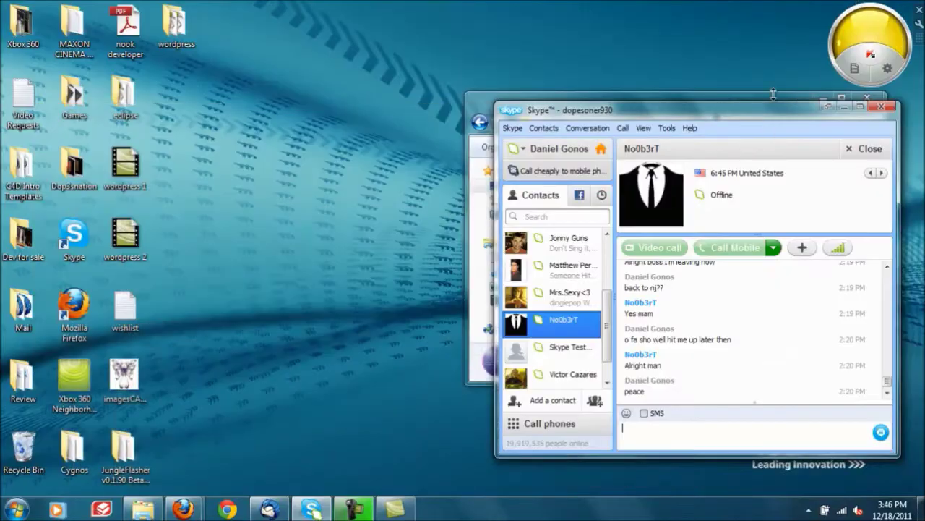
left_click(844, 107)
left_click(865, 101)
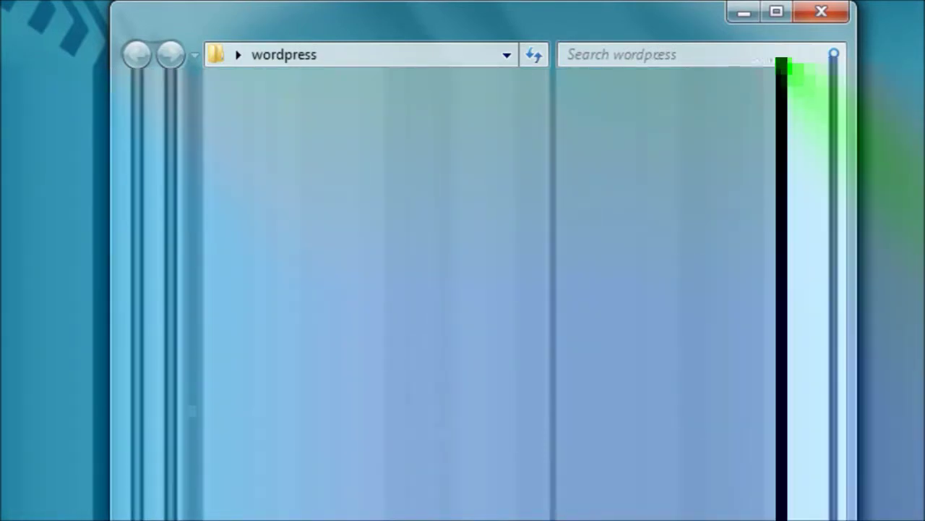
Step: Rename wp-config-sample to wp-config by removing '-sample'
right_click(525, 271)
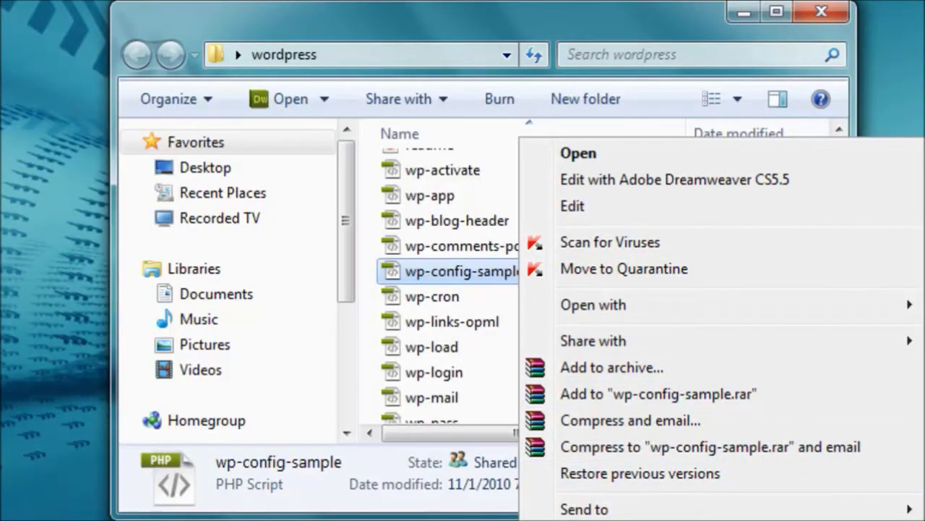
key("m")
left_click_drag(527, 270, 478, 270)
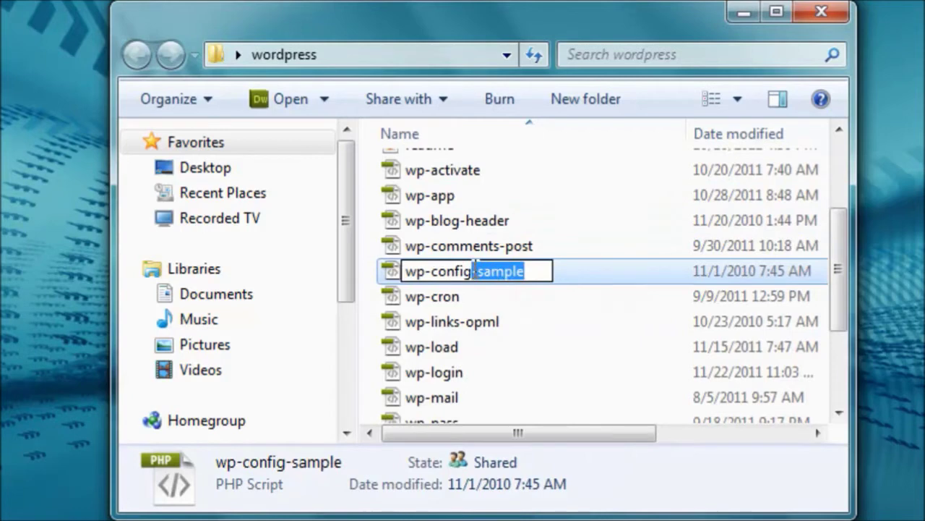
key("BackSpace")
left_click(517, 304)
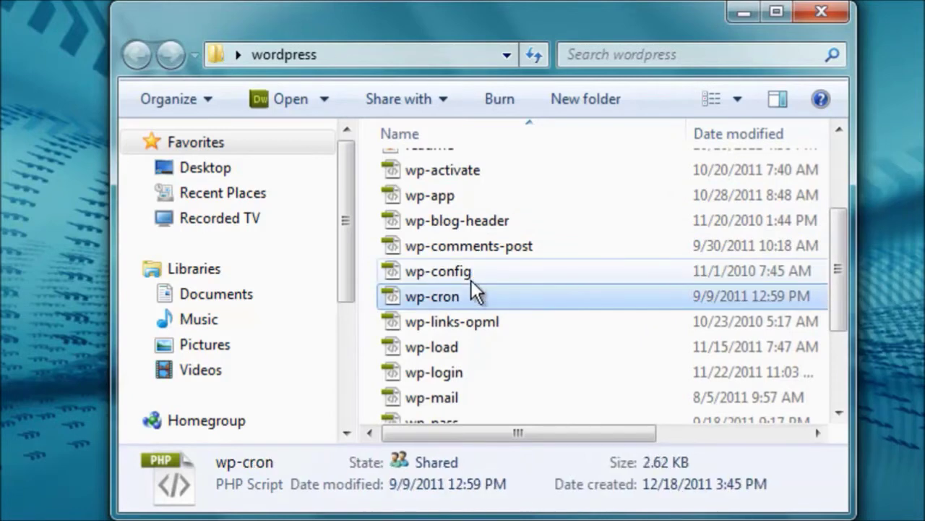
Step: Open wp-config in Notepad
left_click(466, 269)
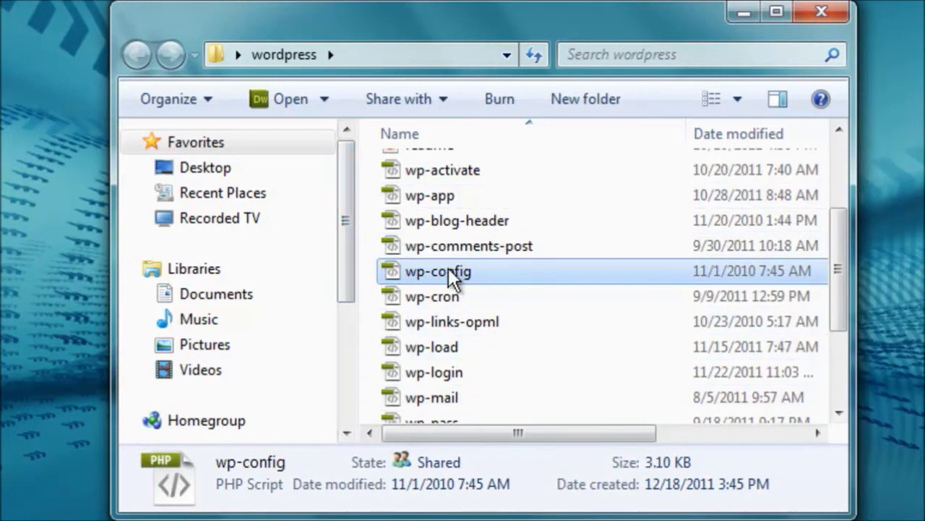
right_click(447, 270)
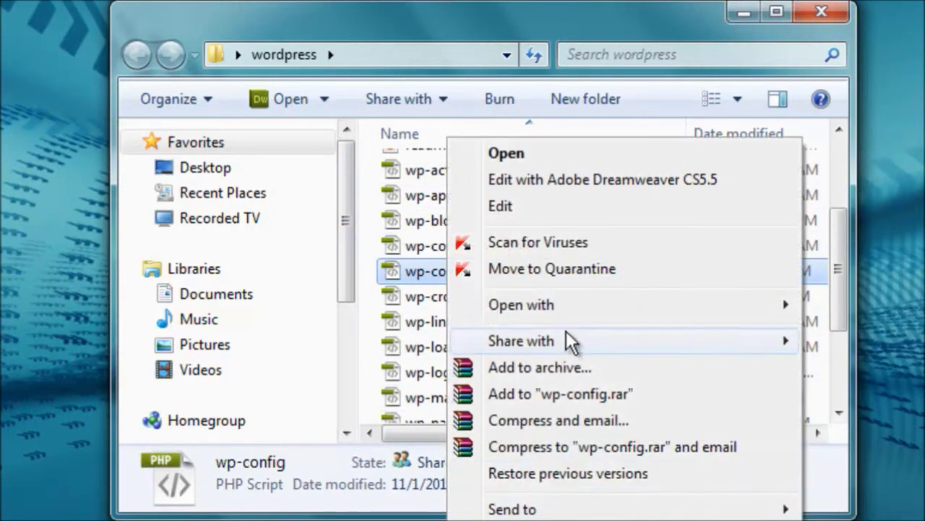
mouse_move(592, 309)
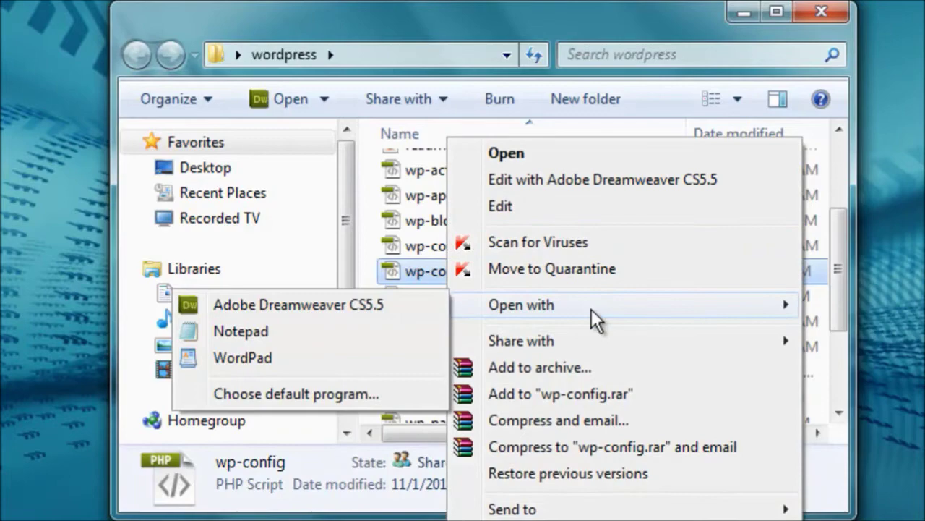
left_click(347, 332)
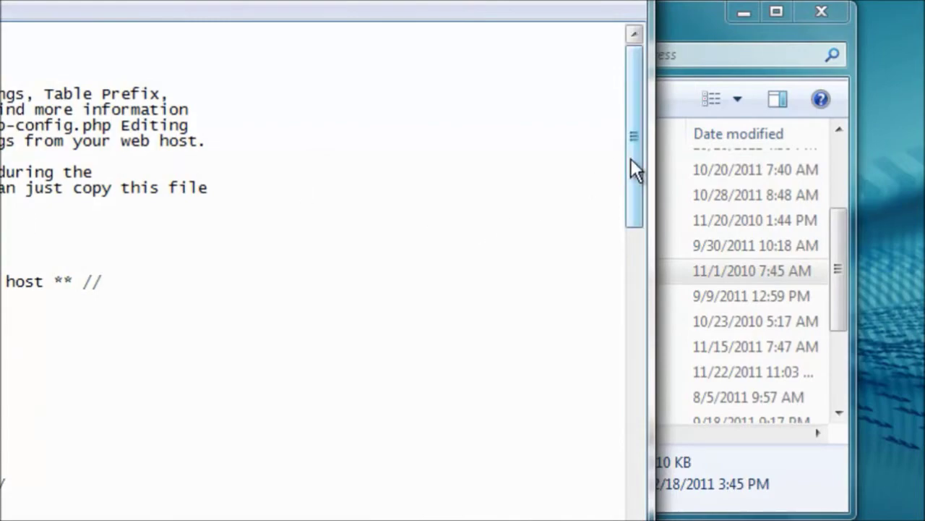
left_click_drag(630, 157, 632, 215)
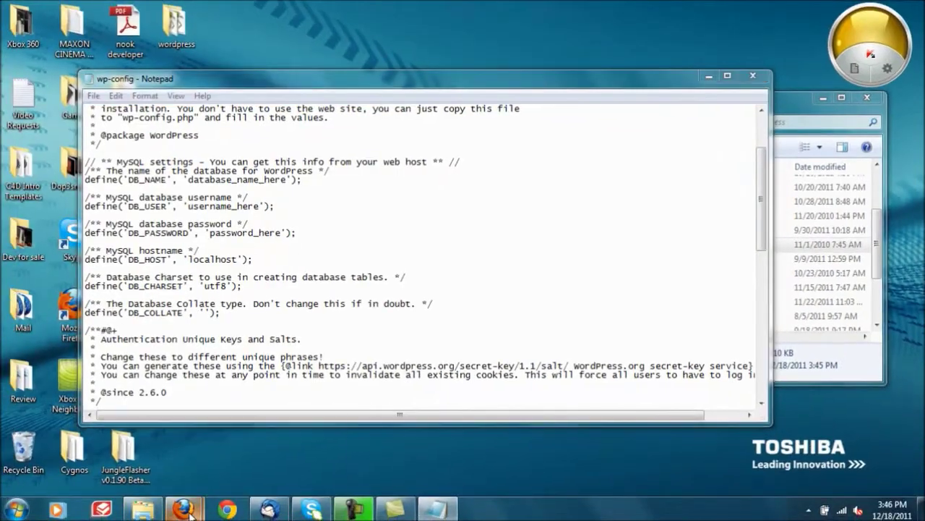
Step: Bring Firefox forward and switch to the 000webhost control panel tab
mouse_move(174, 509)
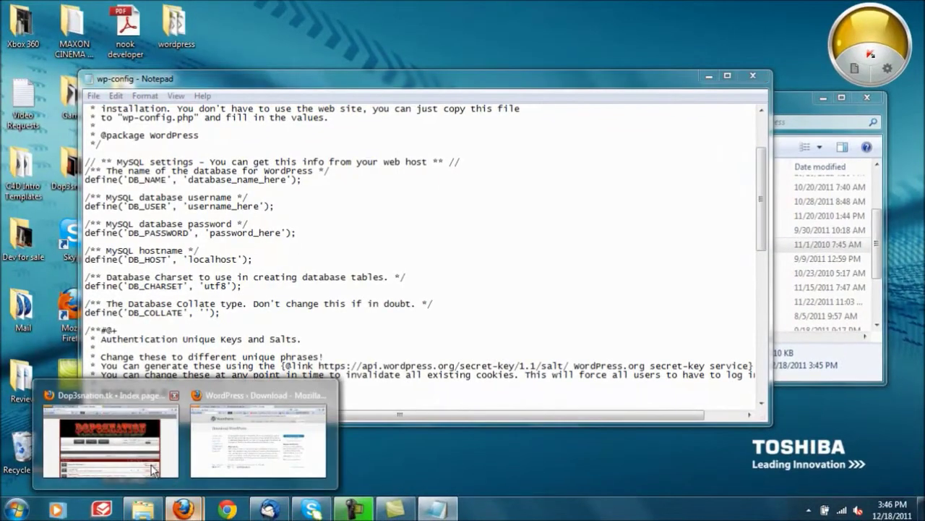
left_click(147, 445)
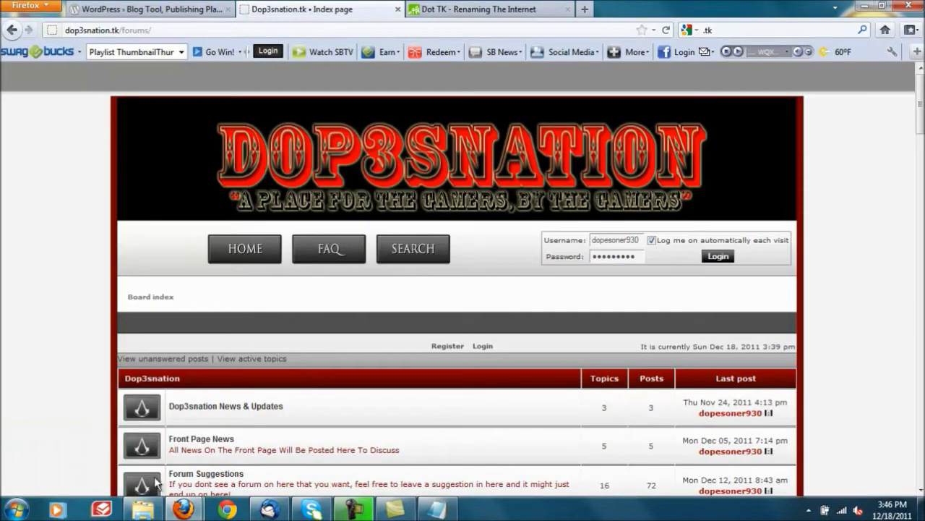
left_click(249, 430)
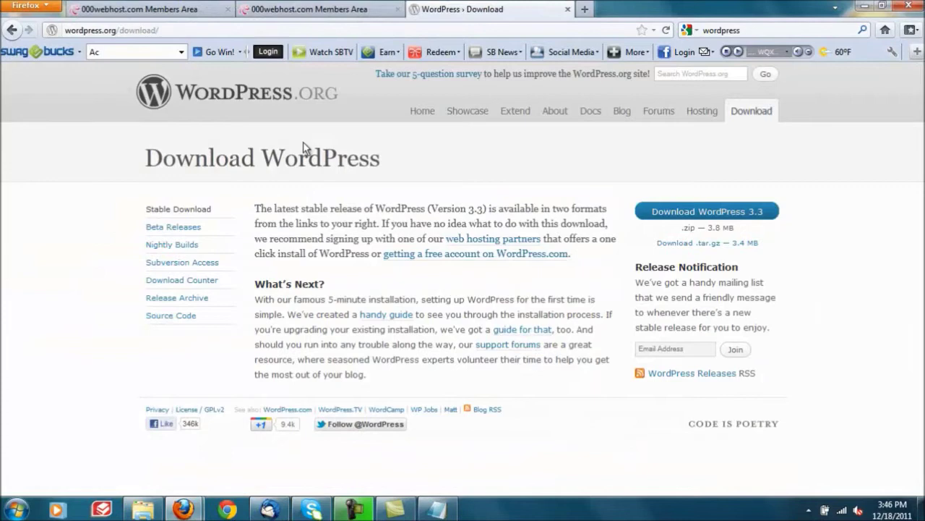
left_click(322, 8)
left_click(147, 8)
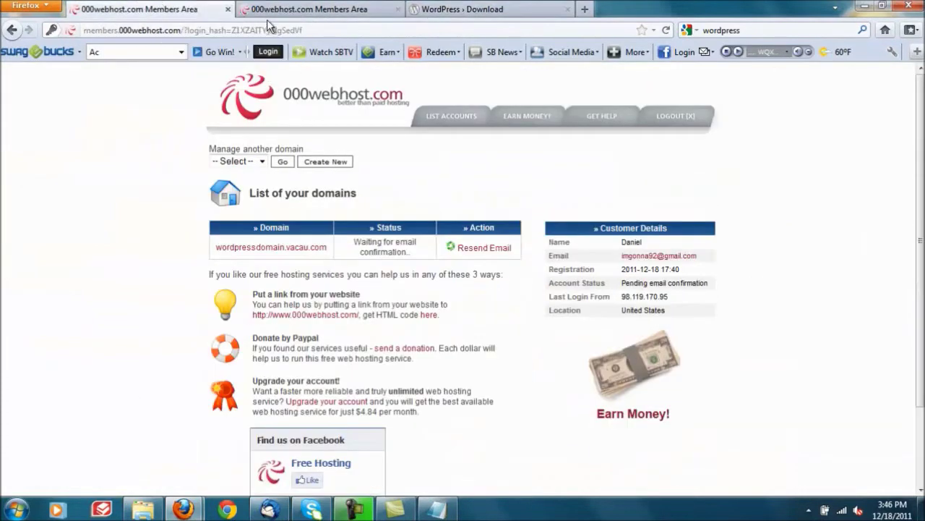
left_click(267, 10)
Step: Open the MySQL database management page and move the wp-config window aside
scroll(920, 210, "down", 3)
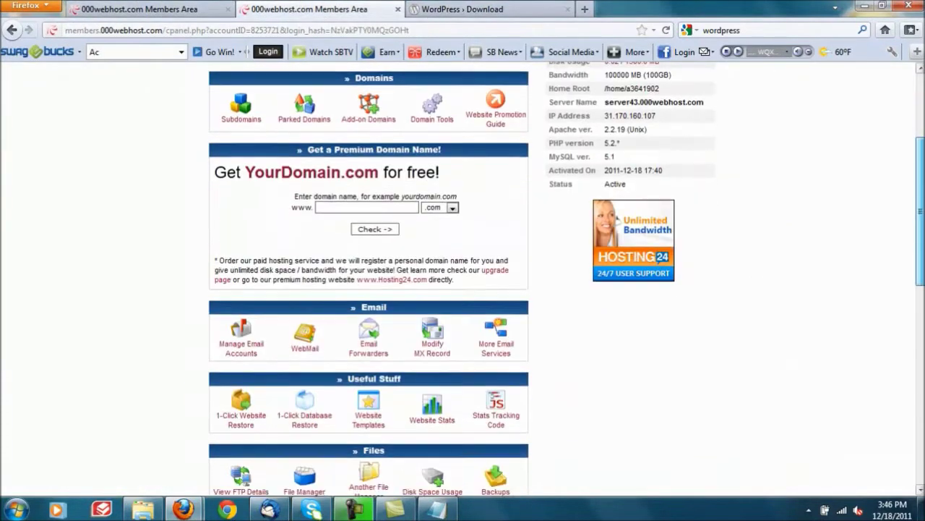
scroll(920, 209, "down", 3)
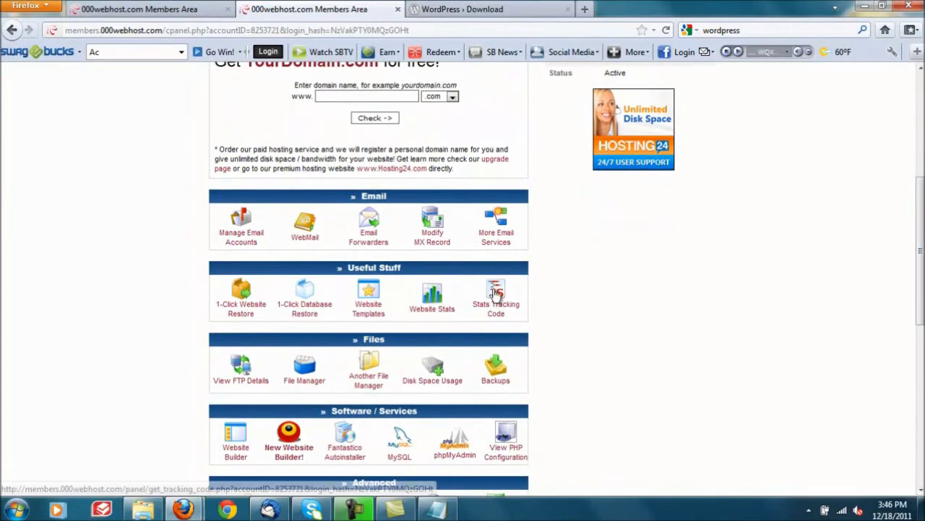
left_click(399, 438)
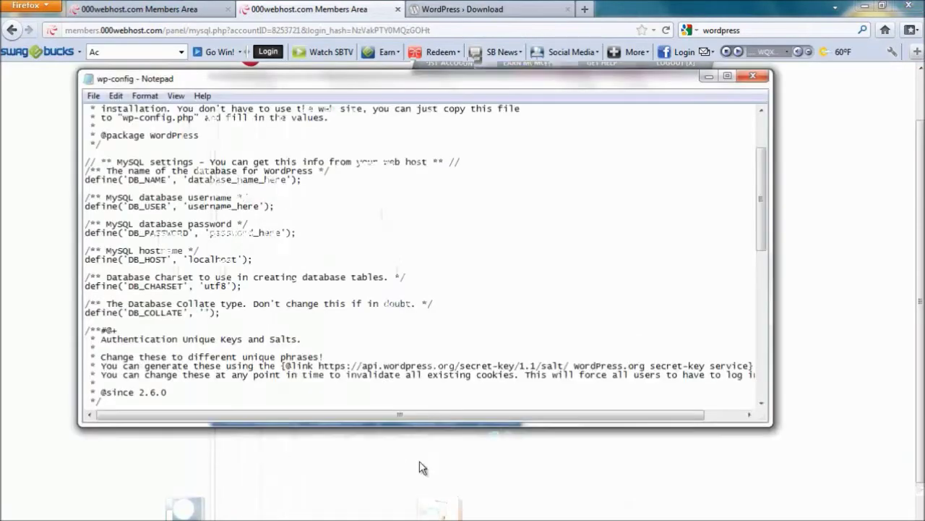
left_click_drag(364, 81, 605, 62)
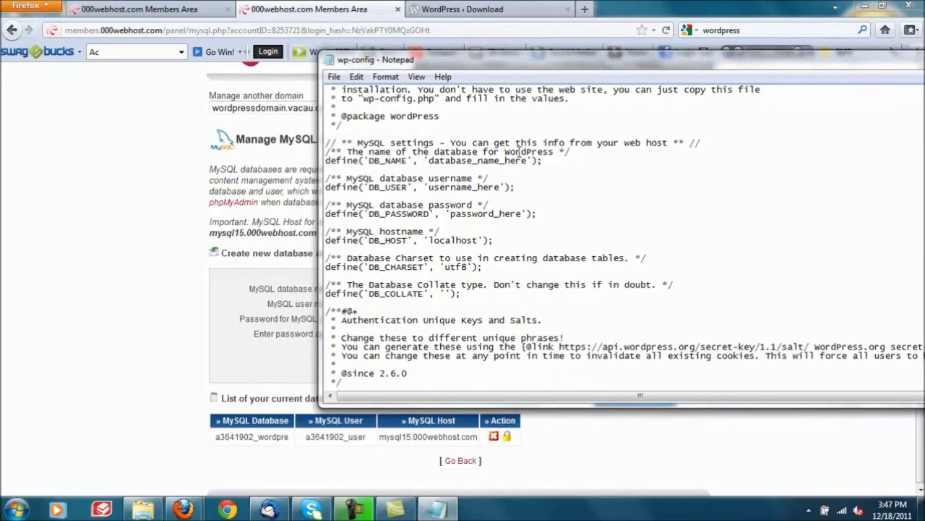
left_click(173, 339)
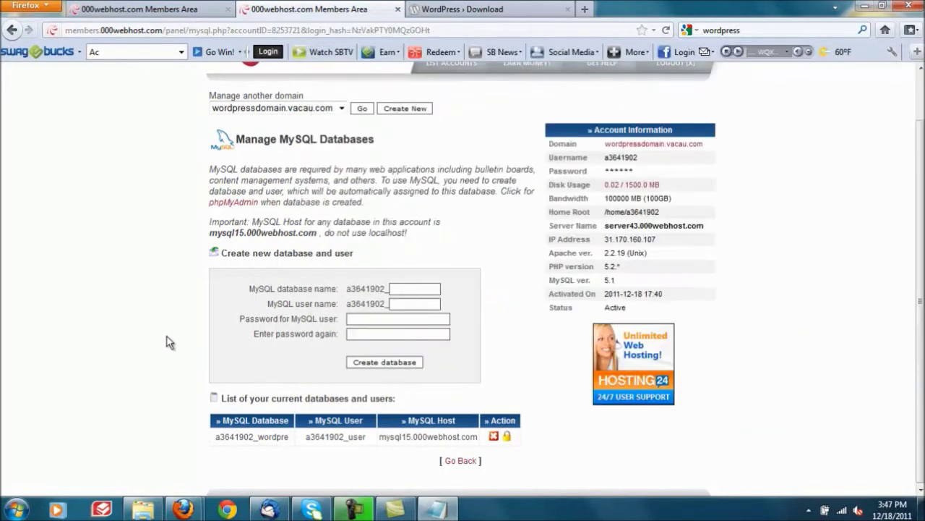
Step: Paste the database name from the MySQL page over database_name_here in wp-config
left_click_drag(216, 437, 289, 432)
key("ctrl+c")
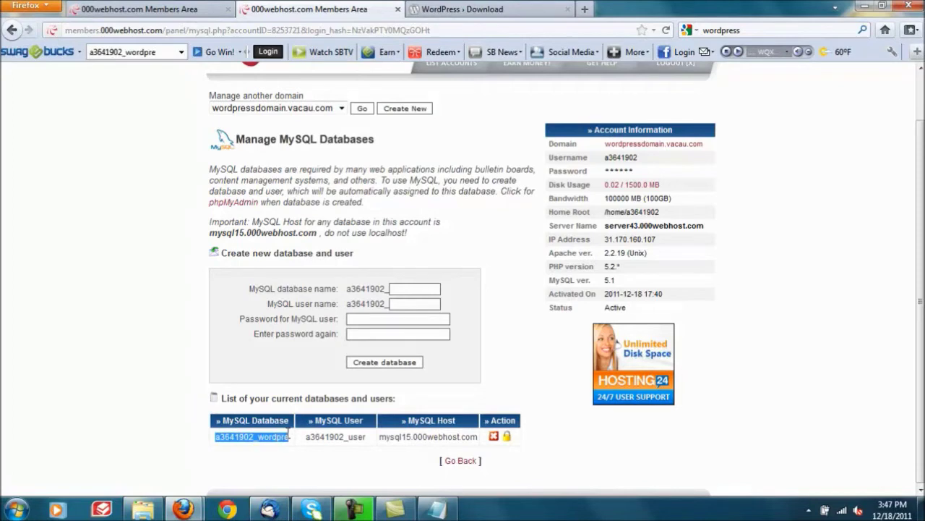
left_click(437, 509)
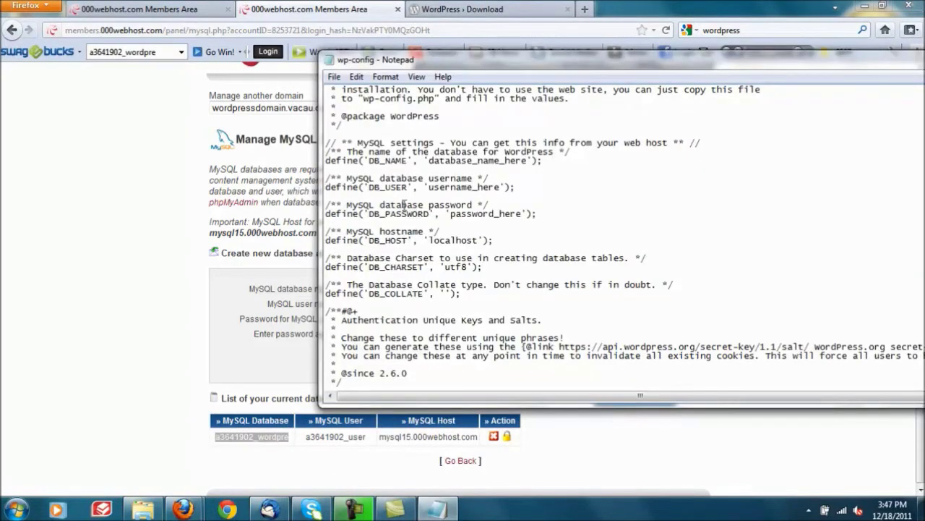
left_click_drag(430, 158, 514, 161)
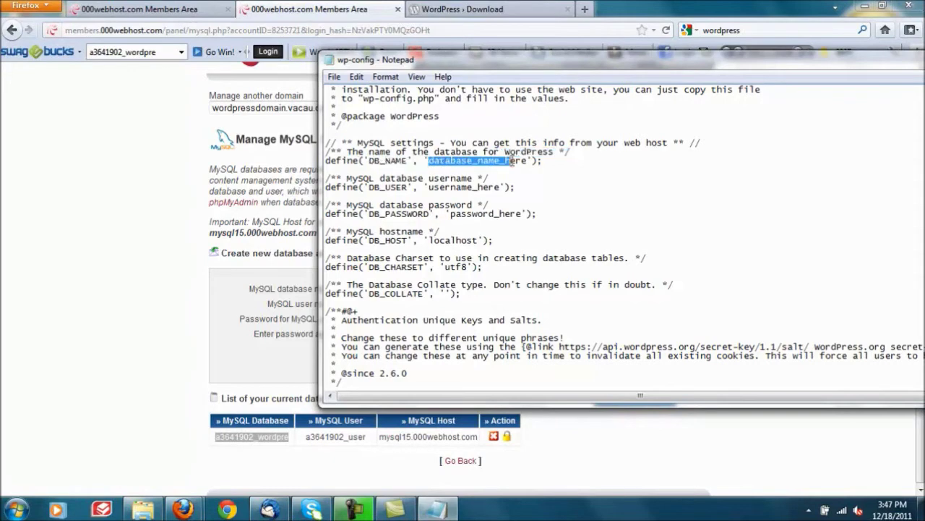
key("ctrl+v")
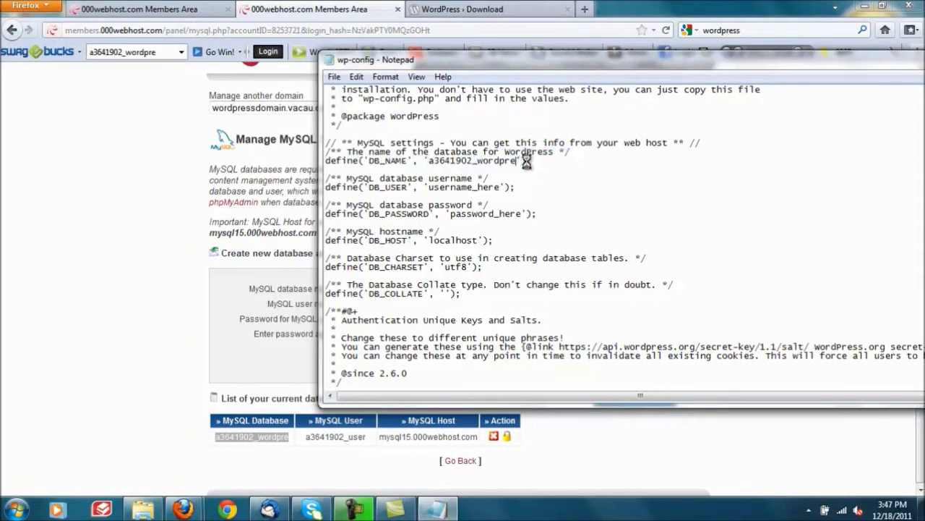
Step: Replace username_here with the MySQL user name and enter the database password
left_click(134, 297)
left_click_drag(305, 437, 366, 437)
key("ctrl+c")
double_click(365, 437)
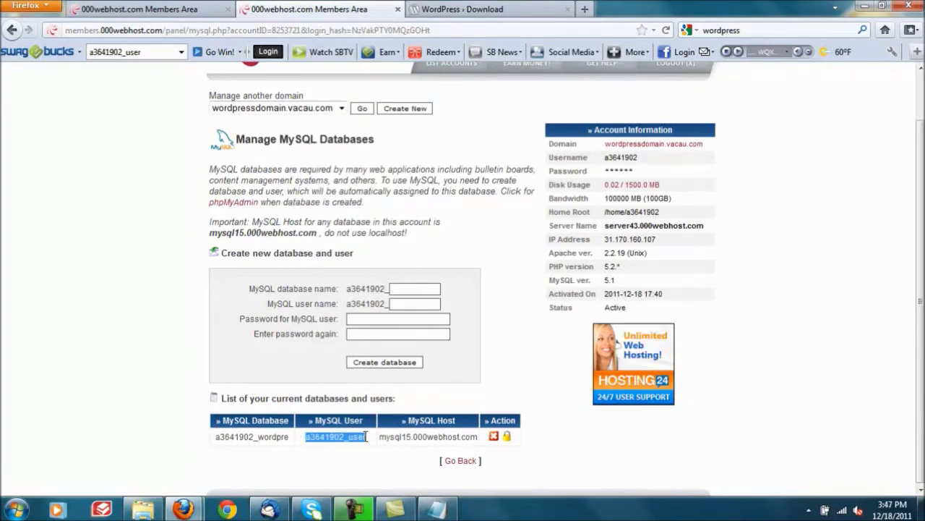
left_click(437, 509)
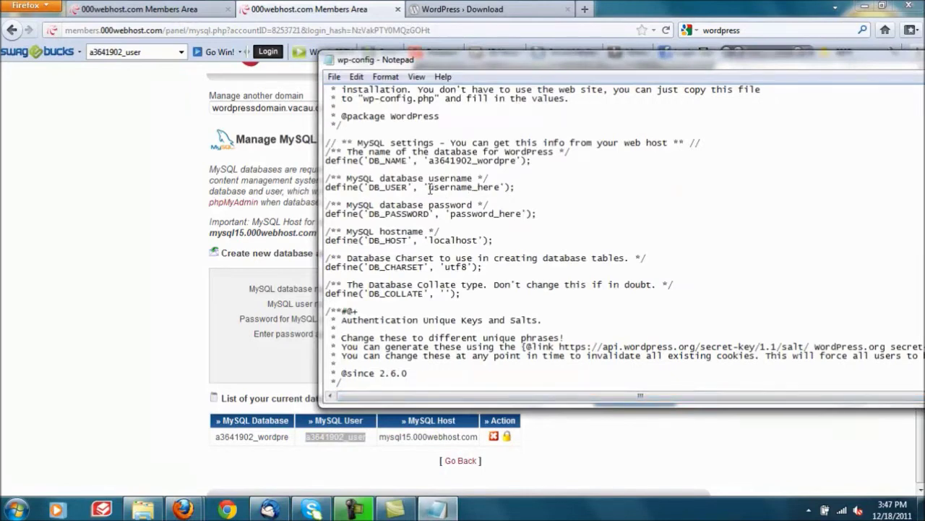
left_click_drag(429, 187, 490, 186)
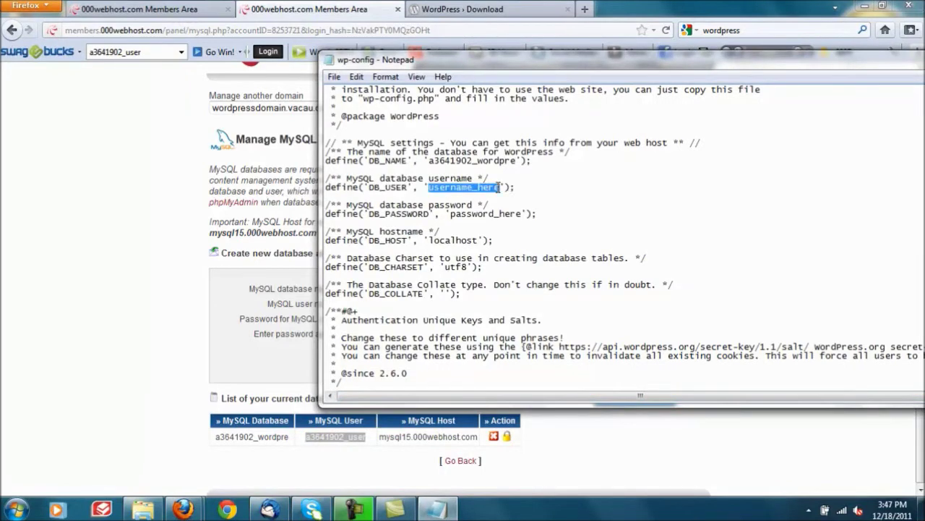
key("ctrl+v")
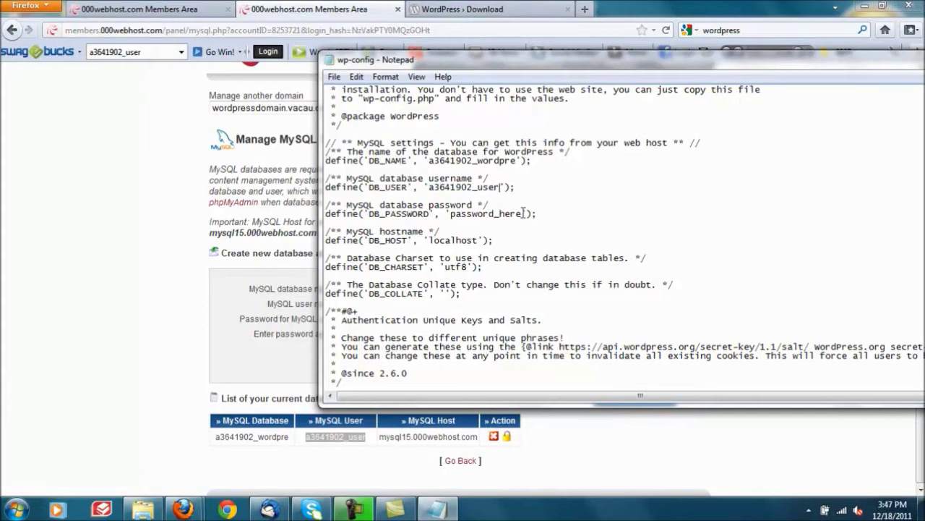
left_click_drag(523, 212, 469, 216)
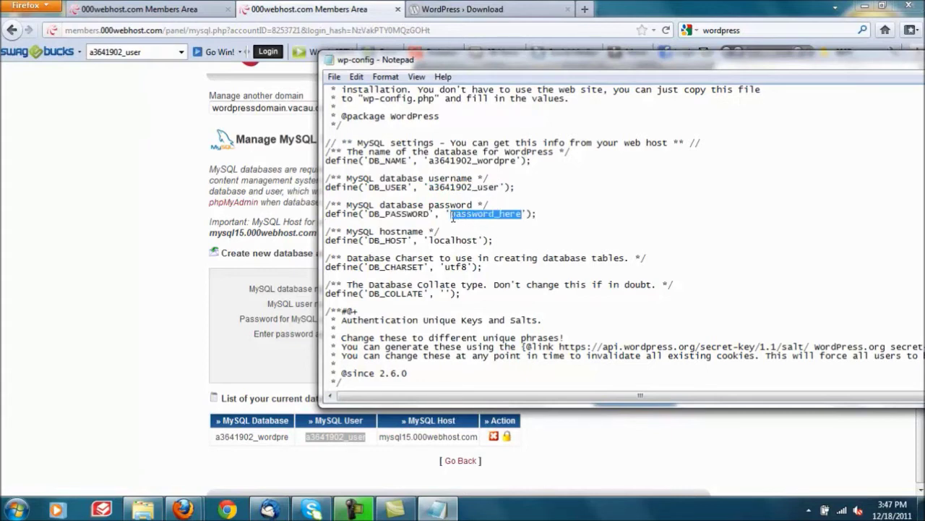
type("0")
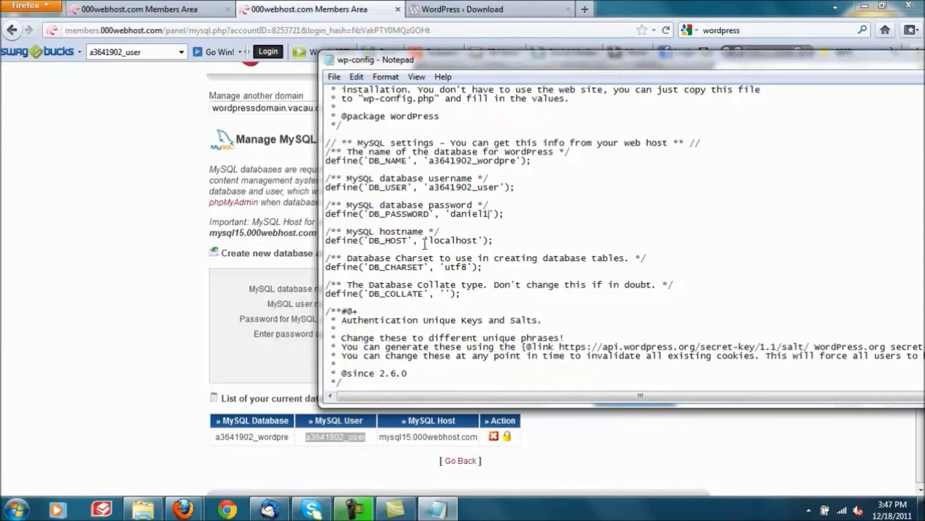
Step: Replace localhost in DB_HOST with mysql15.000webhost.com
left_click(123, 311)
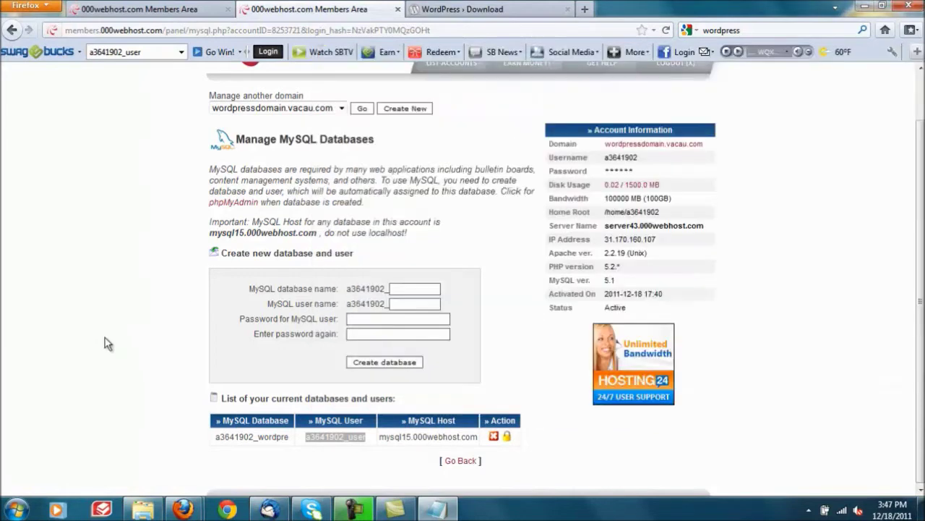
double_click(453, 436)
left_click(453, 437)
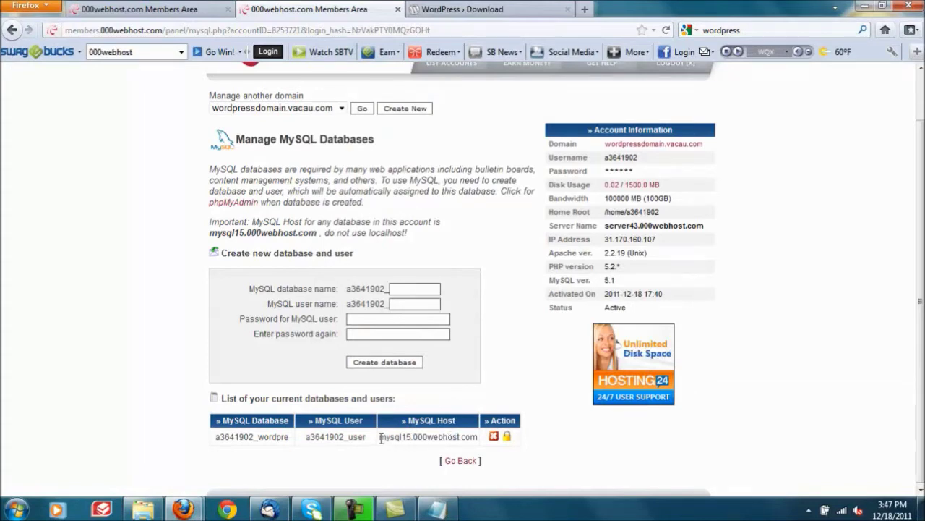
left_click_drag(380, 437, 481, 441)
key("ctrl+c")
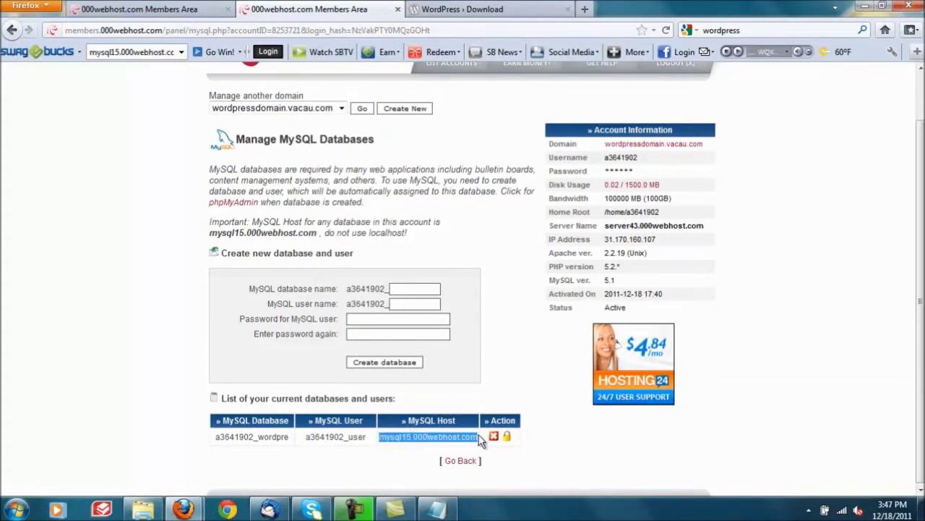
left_click(436, 508)
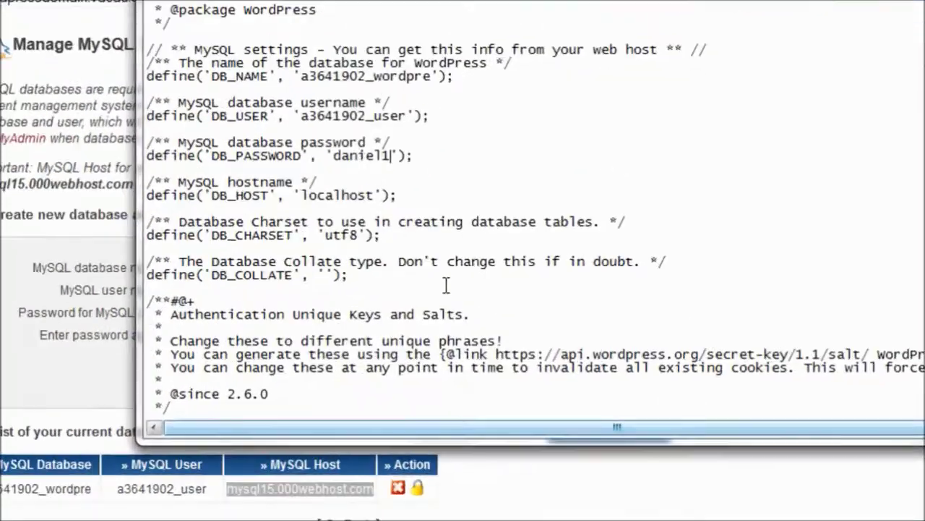
double_click(346, 195)
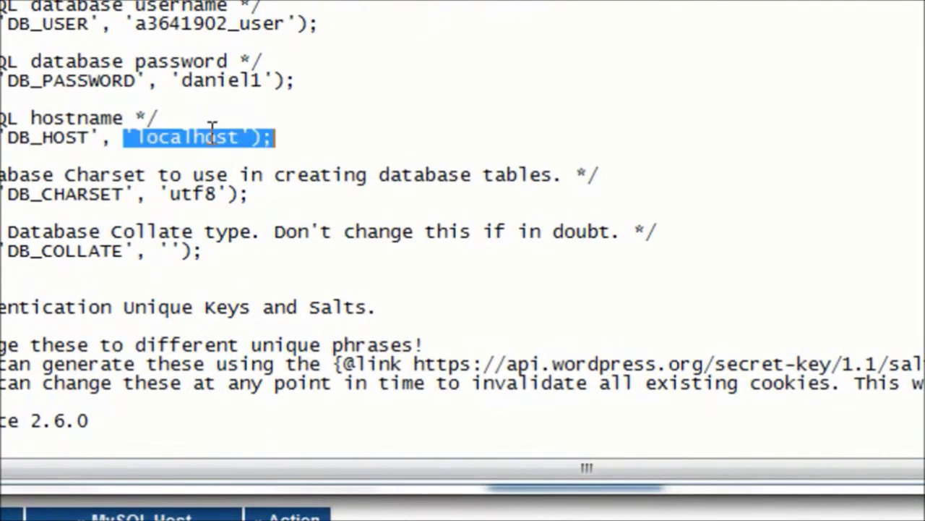
left_click_drag(242, 141, 140, 145)
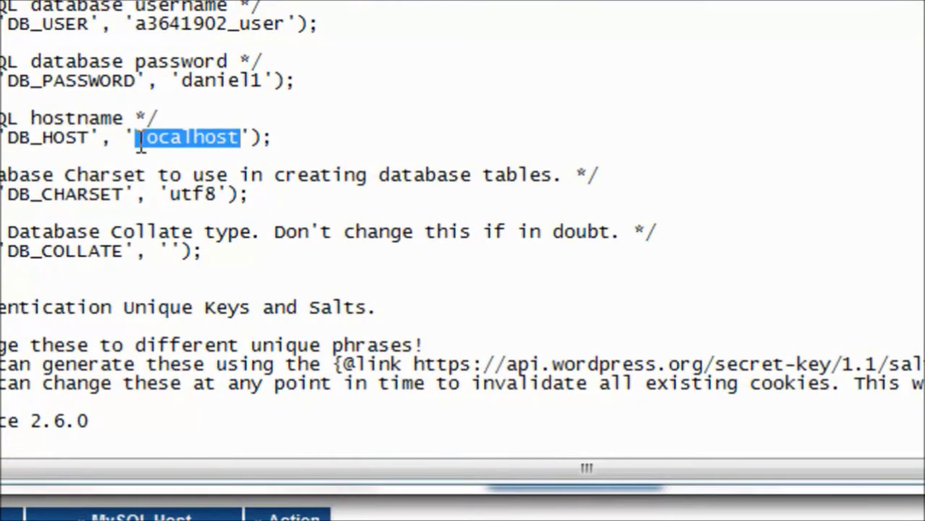
key("ctrl+v")
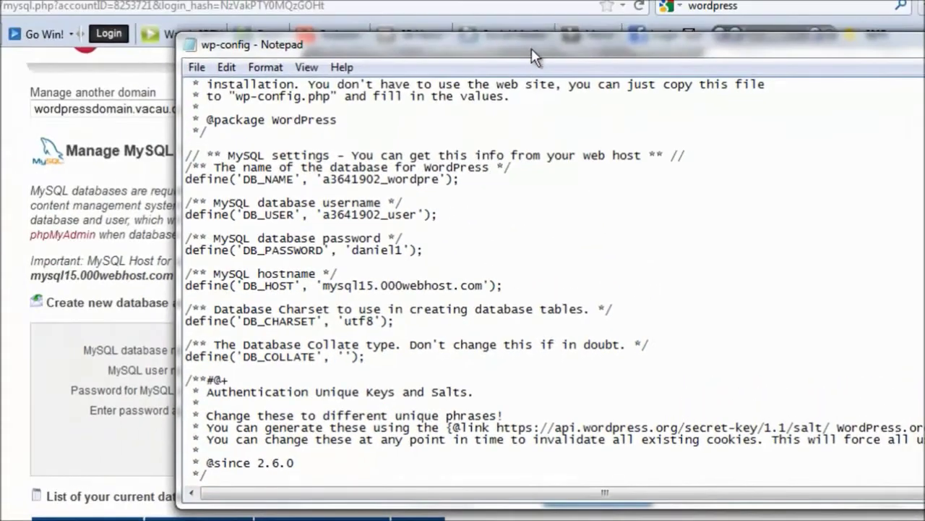
left_click_drag(531, 47, 355, 34)
left_click_drag(909, 178, 923, 235)
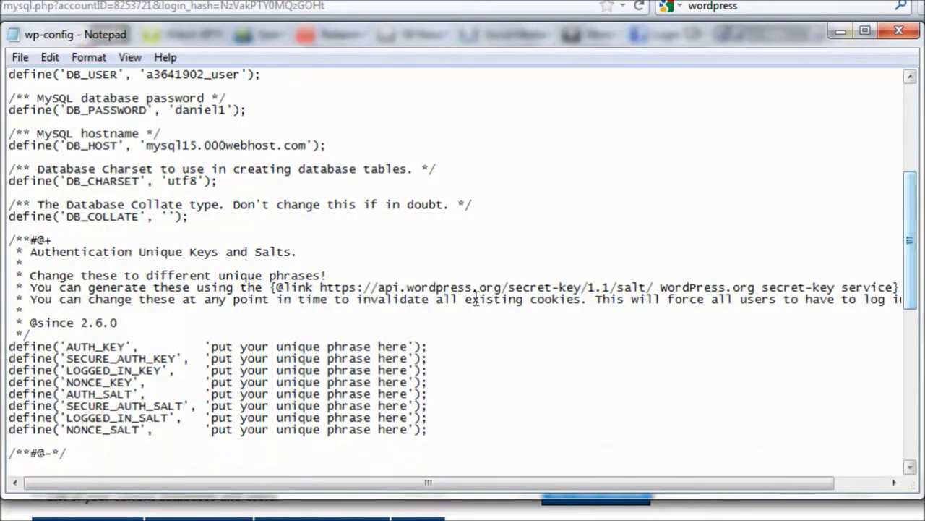
Step: Copy the secret-key generator link from wp-config into Firefox's address bar
left_click_drag(324, 287, 895, 287)
key("ctrl+c")
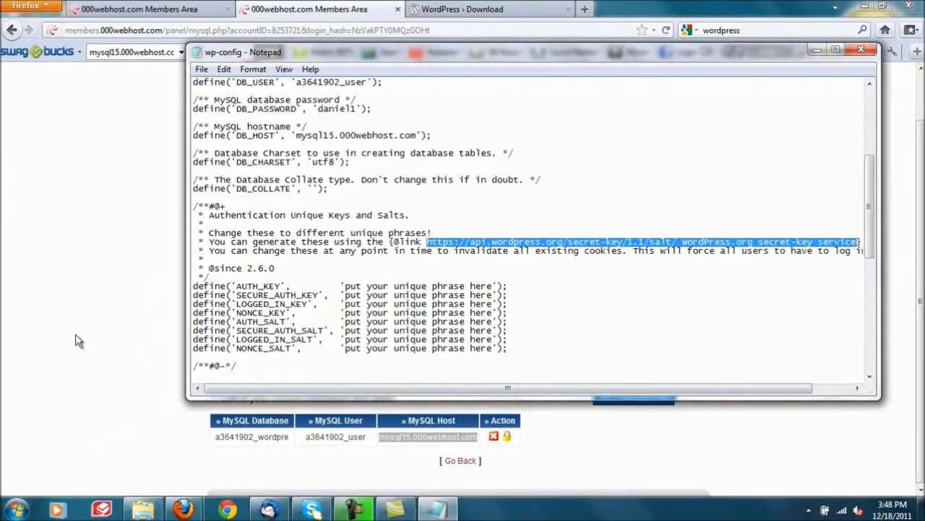
left_click(141, 227)
left_click(516, 15)
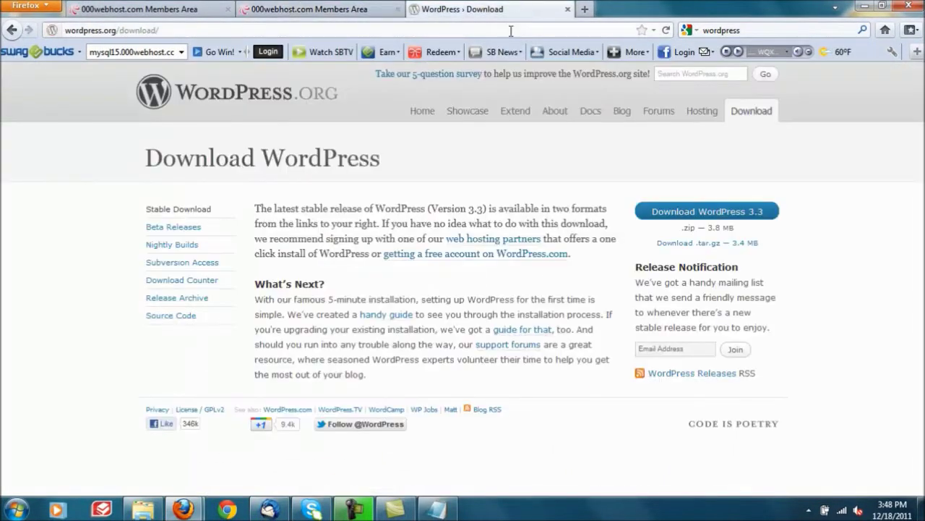
left_click(510, 31)
key("ctrl+v")
key("Return")
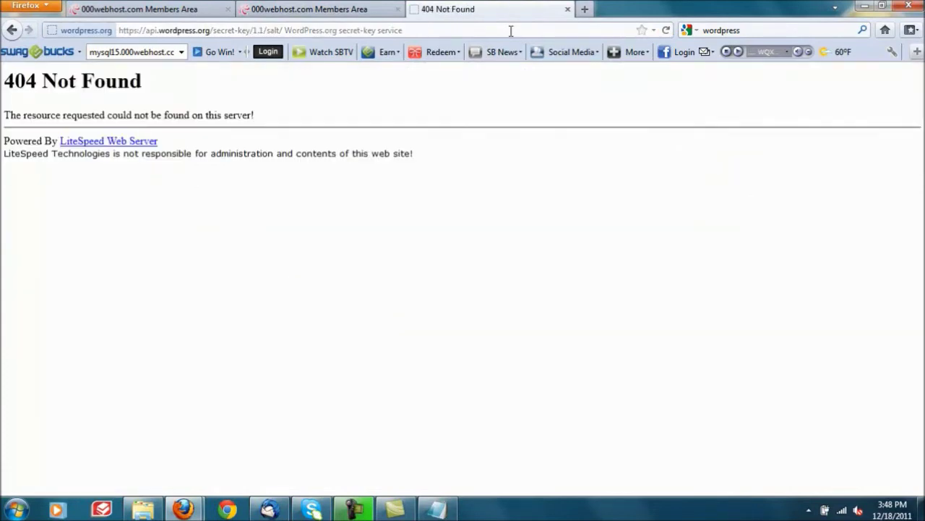
Step: Trim the trailing description text from the address so the salt page loads
left_click(454, 32)
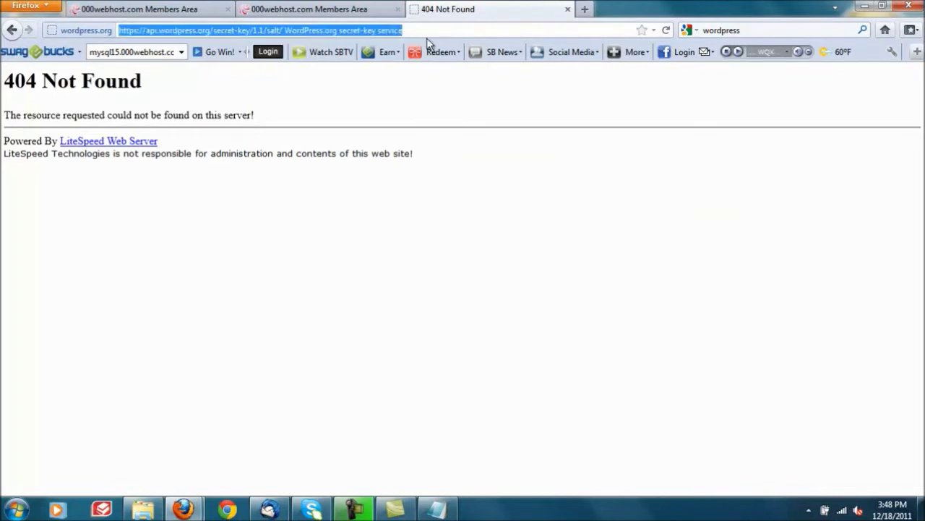
left_click(427, 32)
left_click_drag(417, 30, 383, 26)
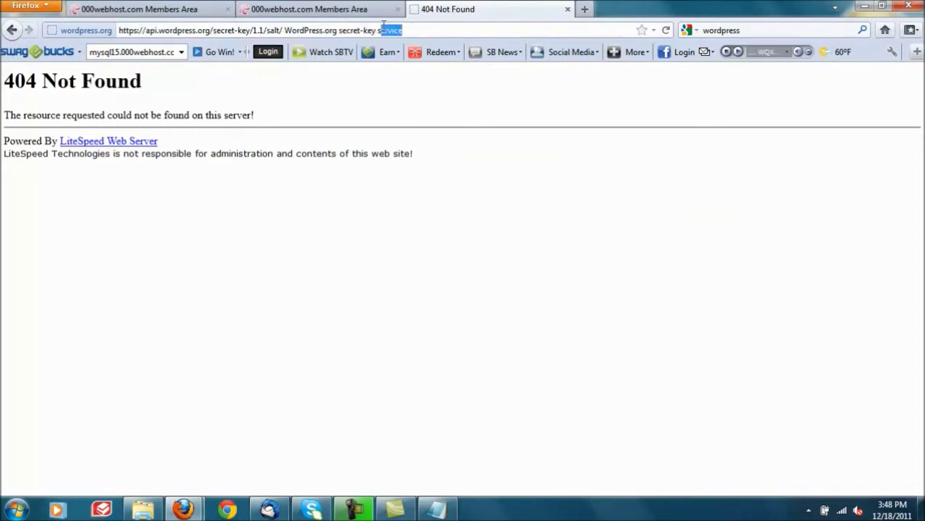
key("BackSpace")
key("Return")
left_click_drag(385, 31, 288, 26)
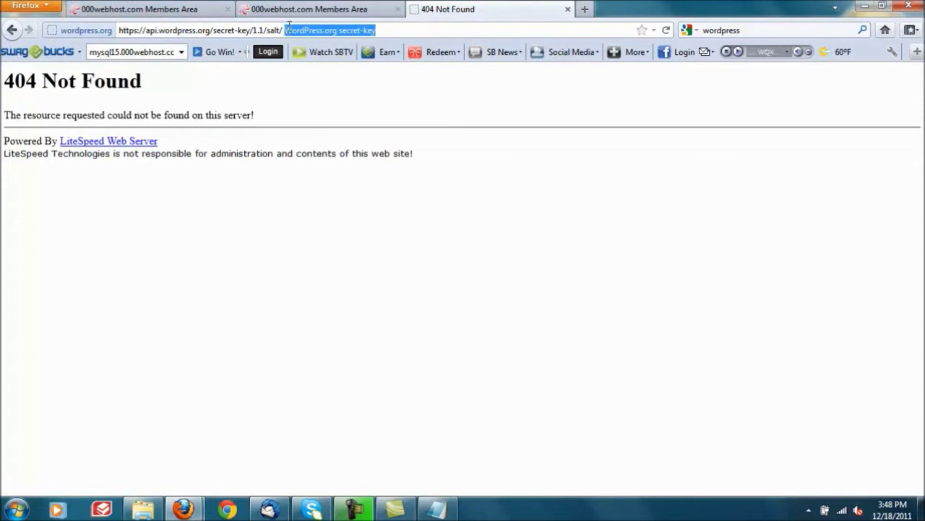
key("BackSpace")
key("Return")
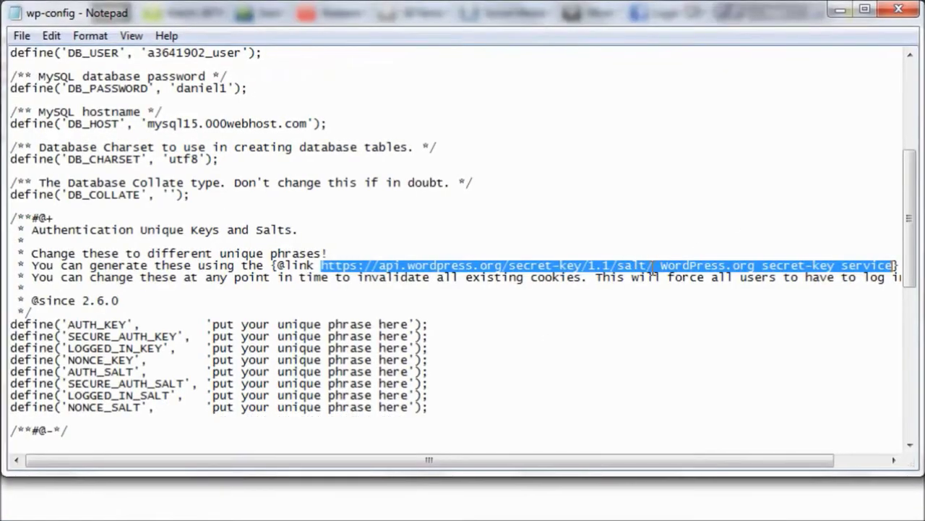
Step: Paste the eight generated key and salt lines over the placeholder lines in wp-config
left_click(671, 248)
mouse_move(671, 249)
left_mouse_down()
mouse_move(402, 259)
mouse_move(332, 248)
mouse_move(368, 249)
left_mouse_up()
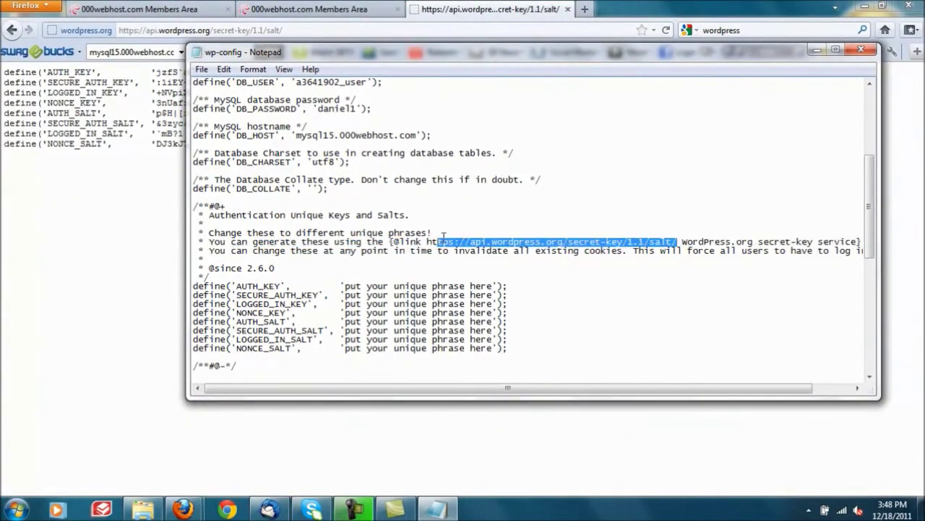
left_click_drag(522, 147, 3, 64)
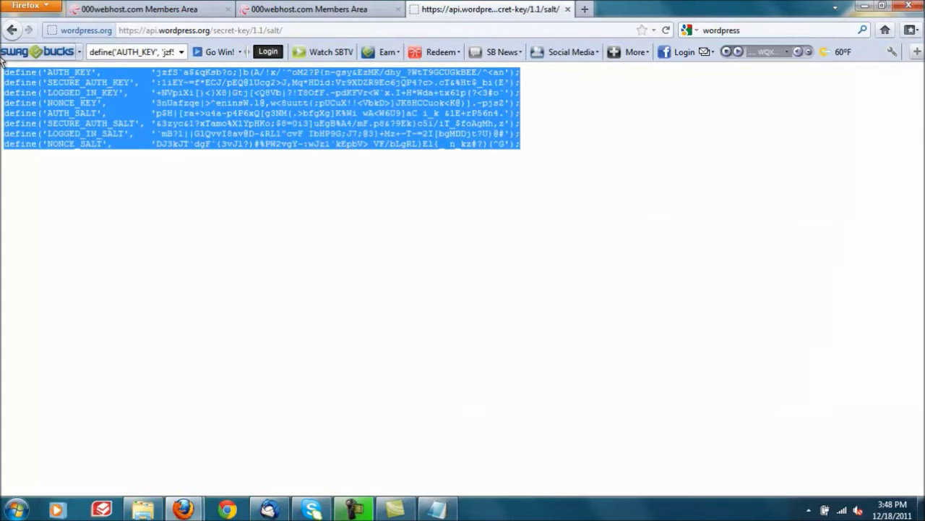
left_click(436, 509)
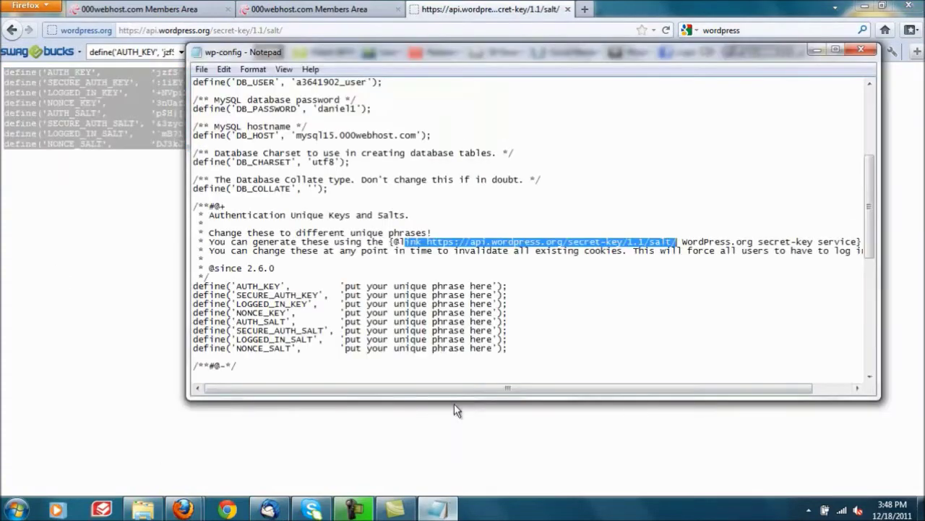
left_click_drag(193, 285, 501, 356)
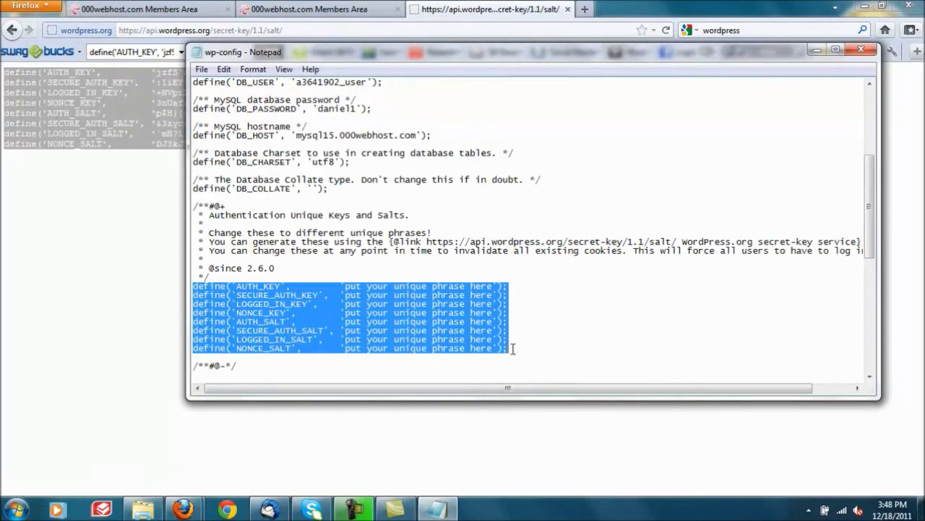
key("ctrl+v")
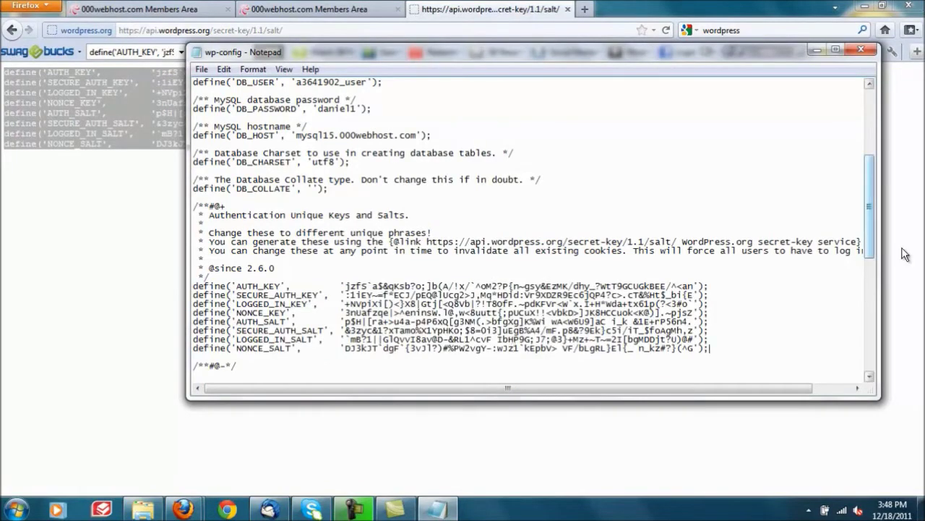
Step: Save the edited wp-config file via File > Save
left_click_drag(870, 216, 869, 257)
left_click_drag(812, 229, 822, 300)
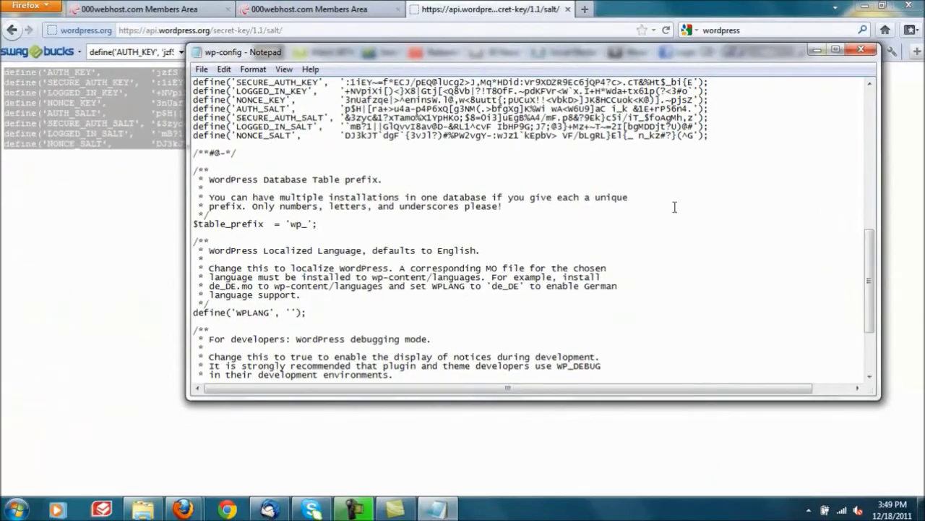
left_click(202, 69)
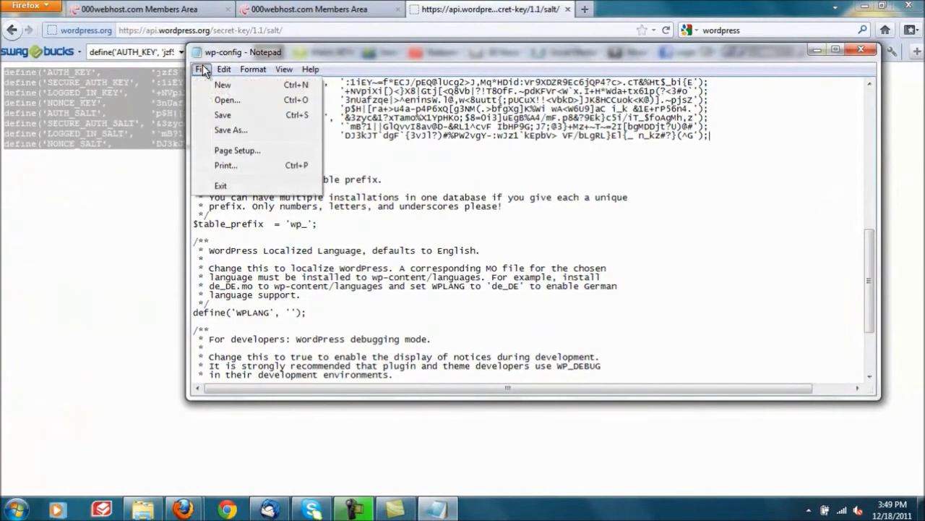
left_click(217, 114)
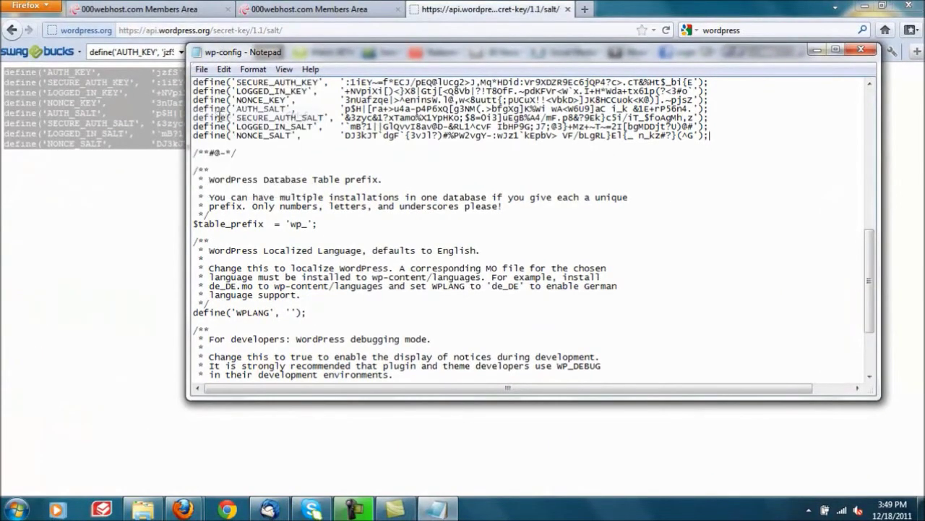
left_click(866, 53)
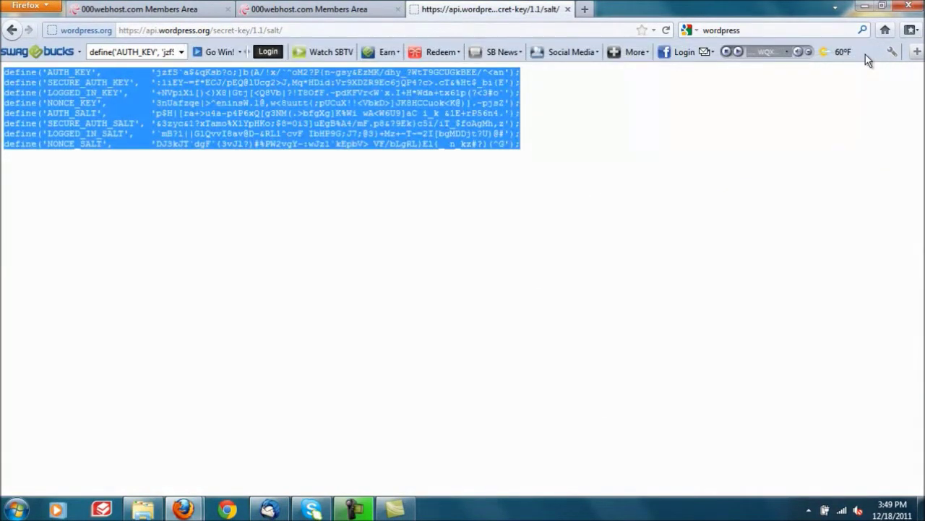
left_click(715, 160)
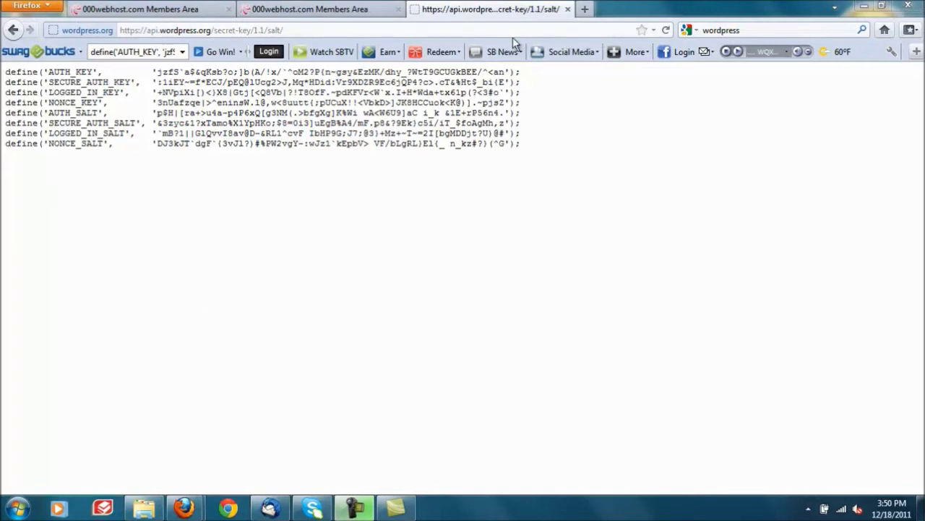
Step: Search the web for 'filezilla'
left_click(492, 30)
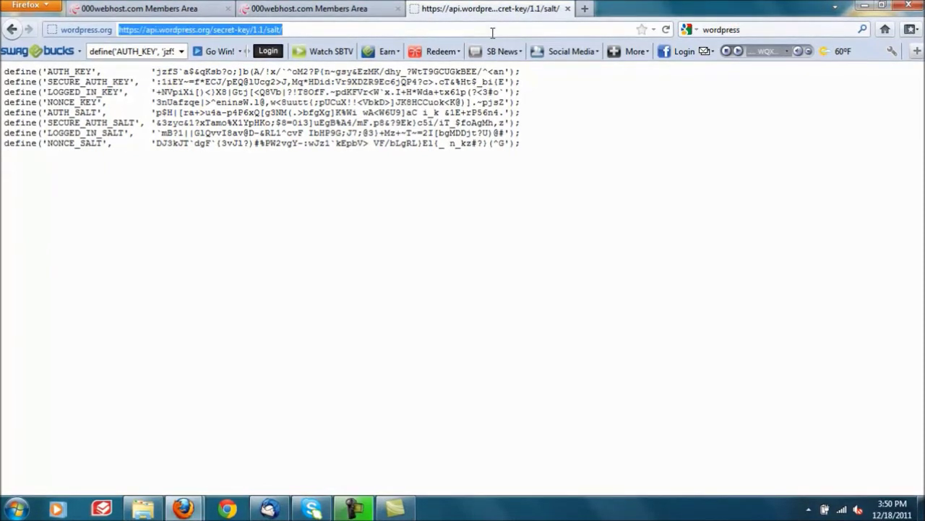
left_click(609, 146)
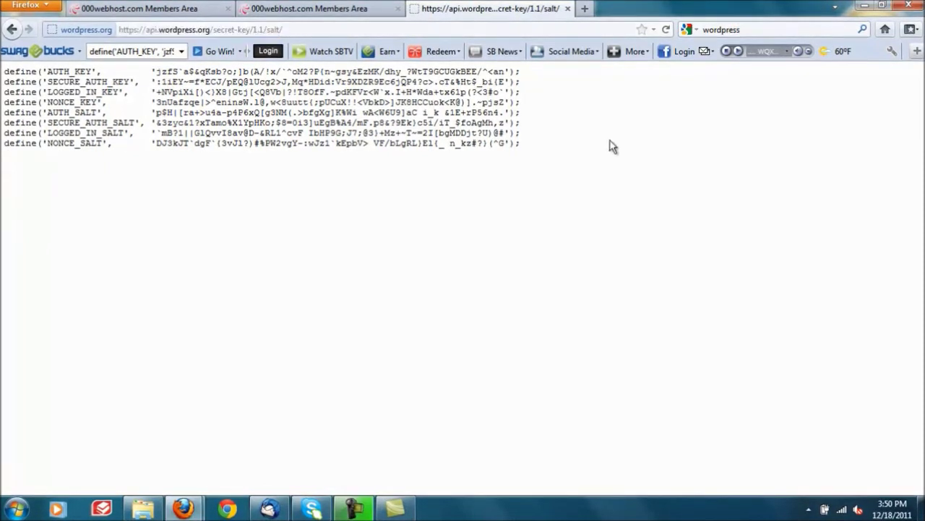
left_click(735, 34)
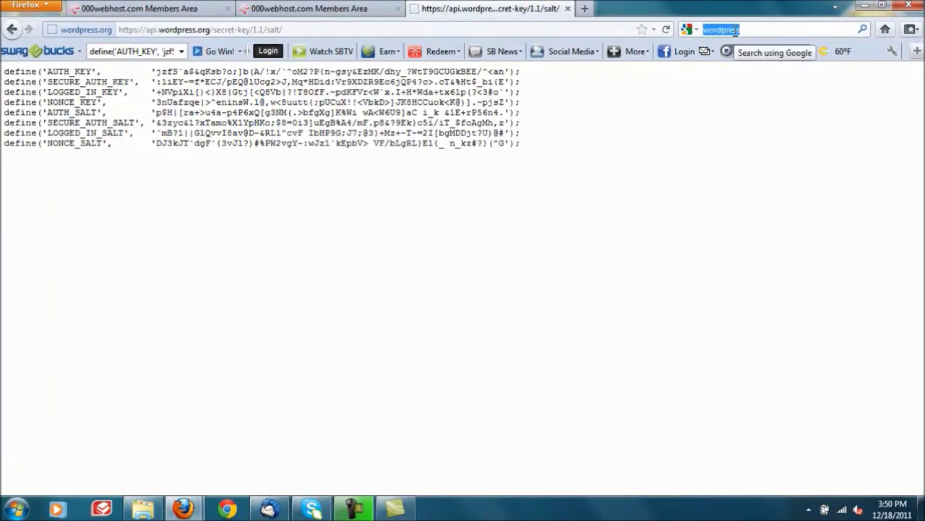
type("fi")
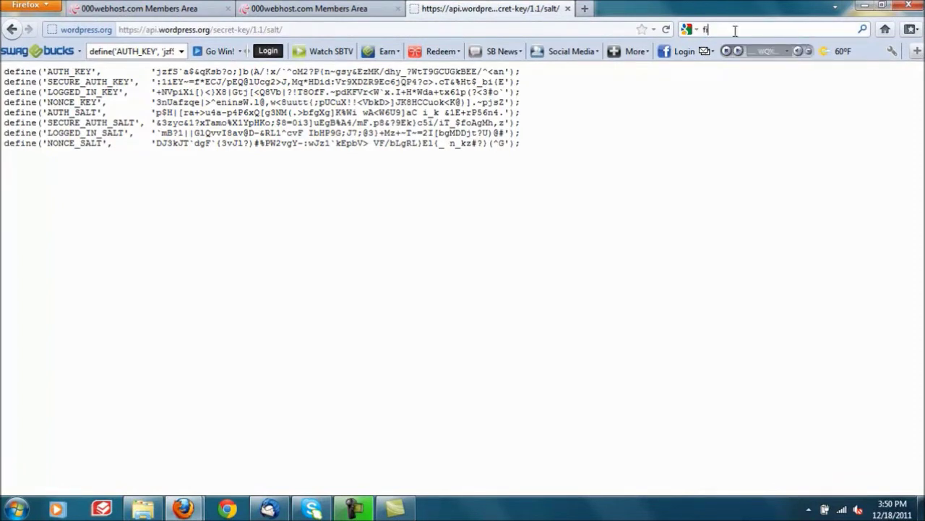
type("lezilla")
key("Return")
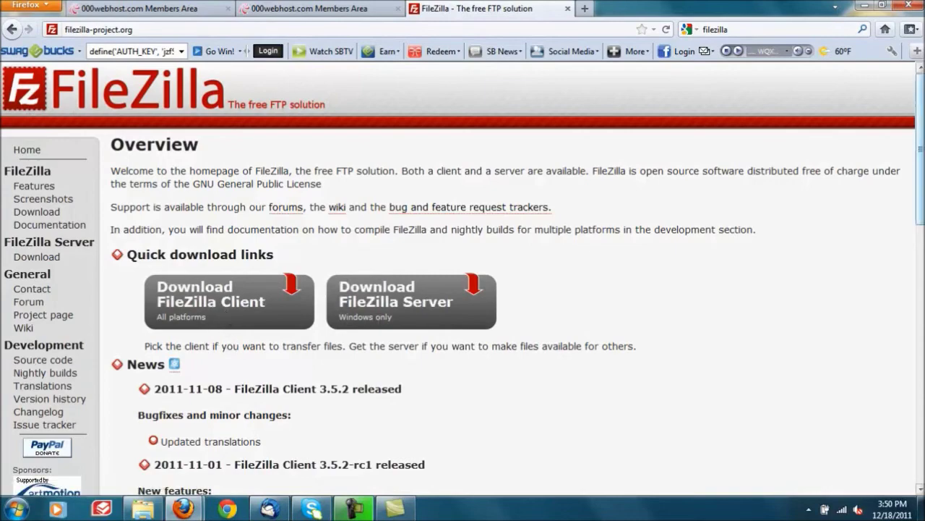
scroll(220, 327, "down", 5)
scroll(543, 230, "up", 5)
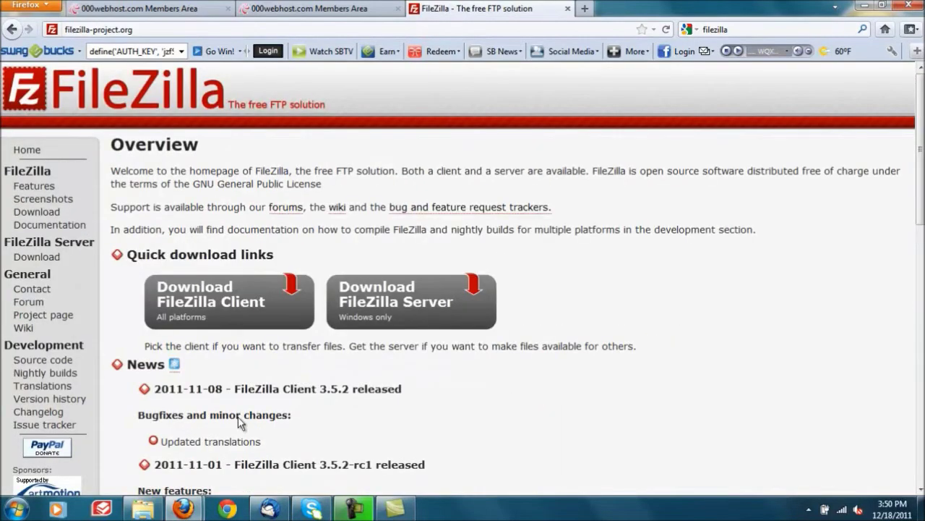
Step: Launch FileZilla from Start > All Programs > FileZilla FTP Client
key("super")
left_click(51, 445)
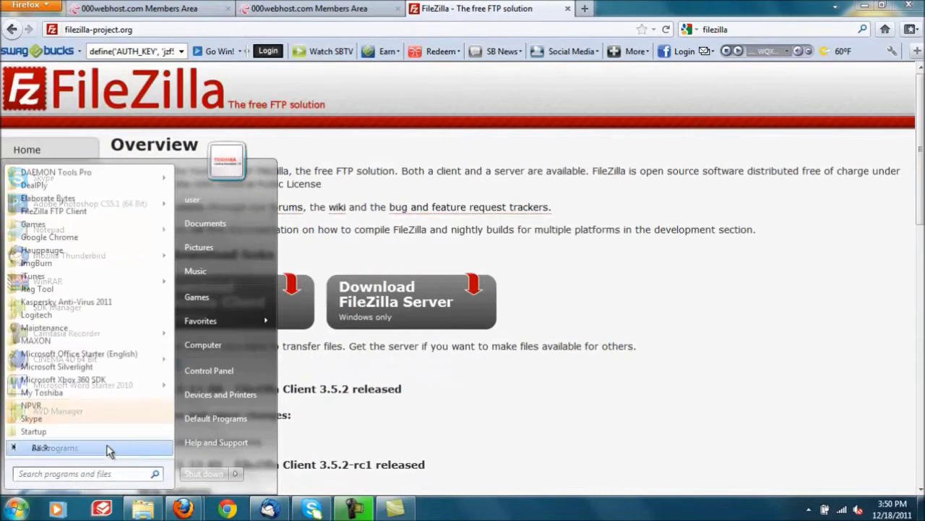
scroll(170, 333, "up", 1)
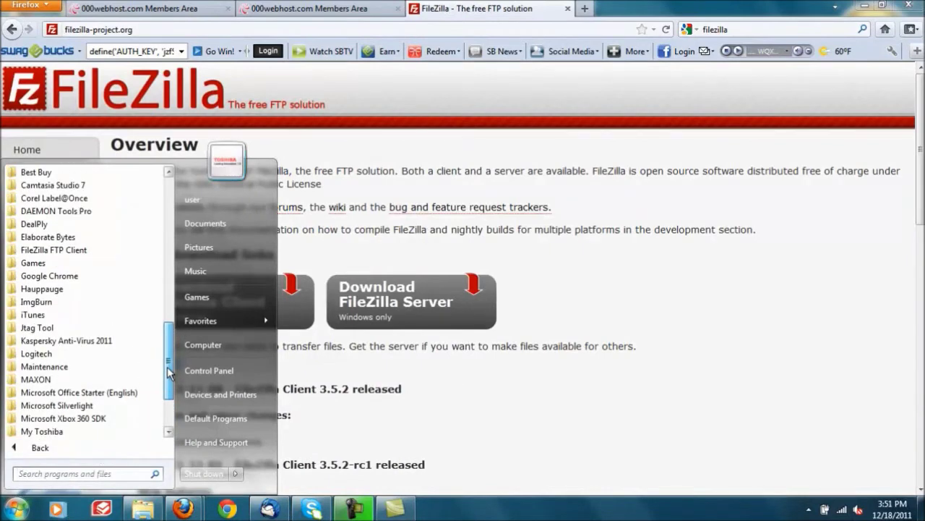
left_click(55, 250)
left_click(52, 262)
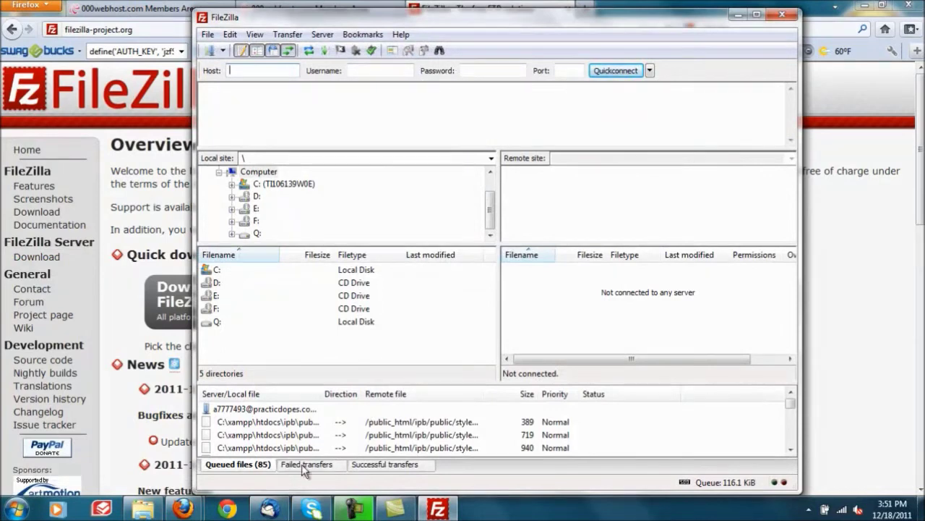
Step: Return the 000webhost tab to the control panel main page showing the account details
mouse_move(183, 508)
mouse_move(254, 489)
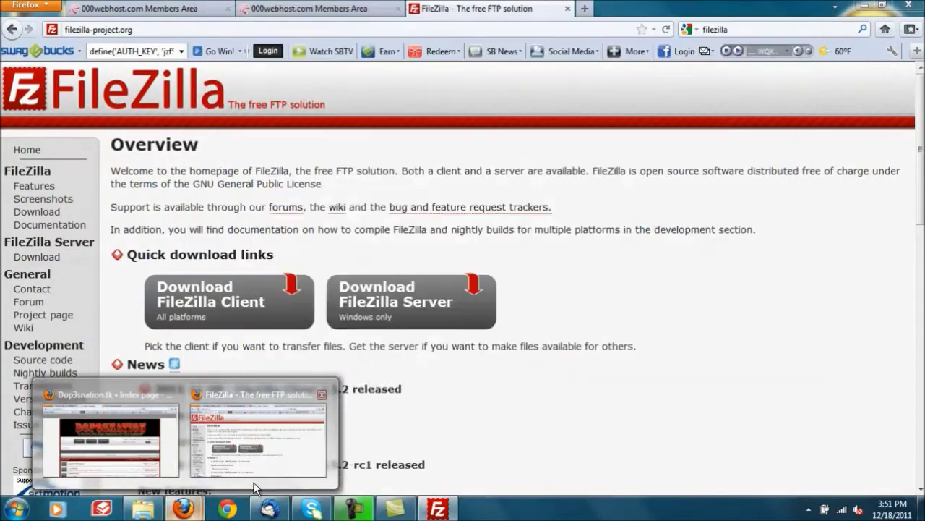
left_click(253, 455)
left_click(341, 8)
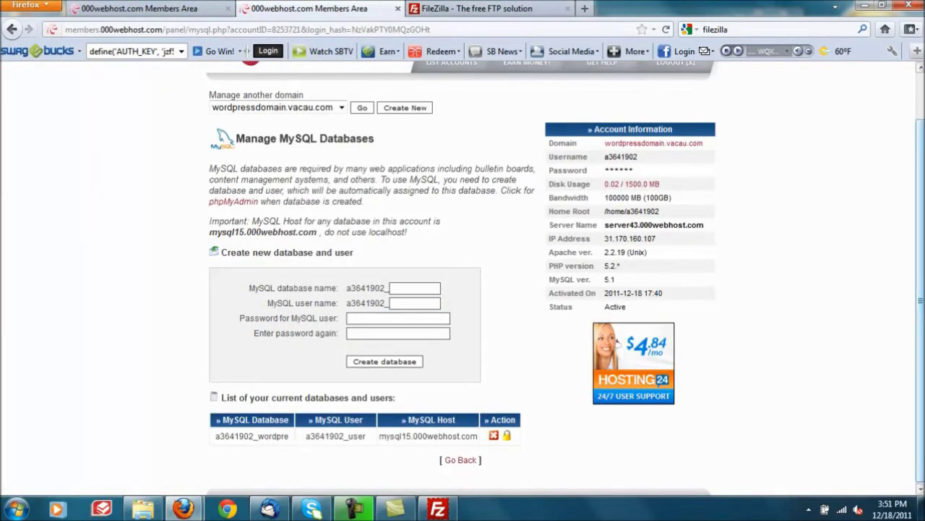
scroll(920, 290, "up", 2)
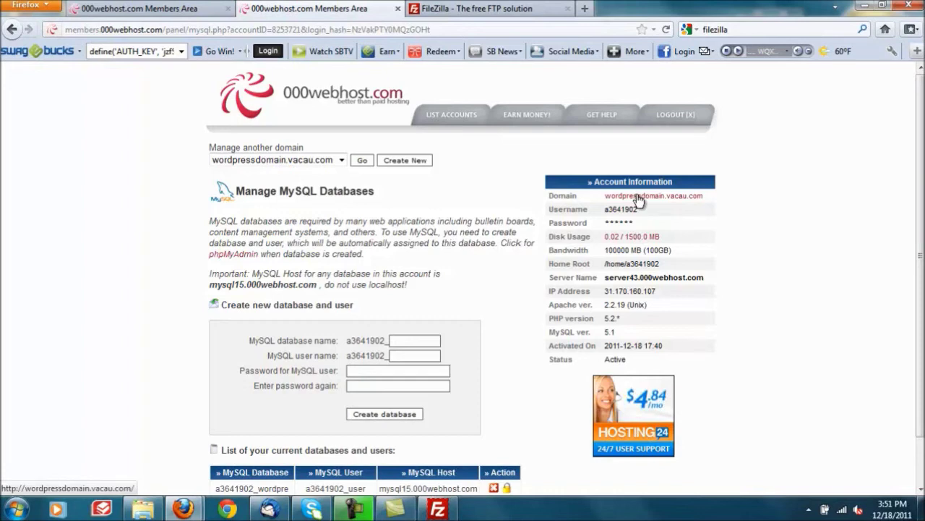
scroll(558, 463, "down", 2)
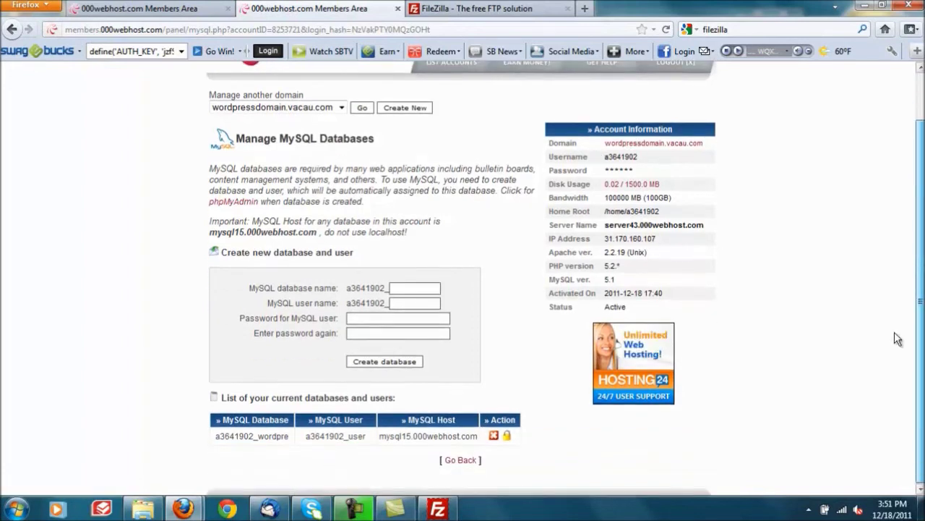
left_click(459, 460)
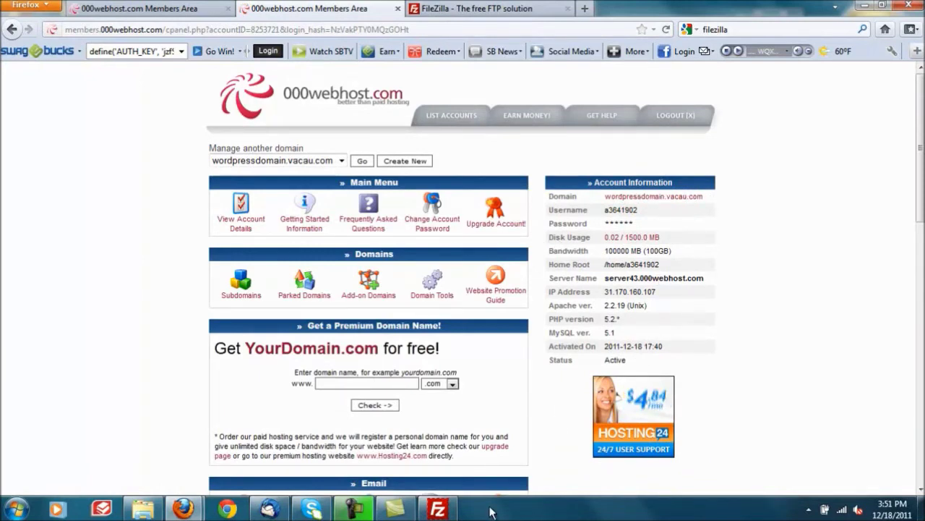
Step: Copy the account's domain into FileZilla's Host field
left_click(437, 508)
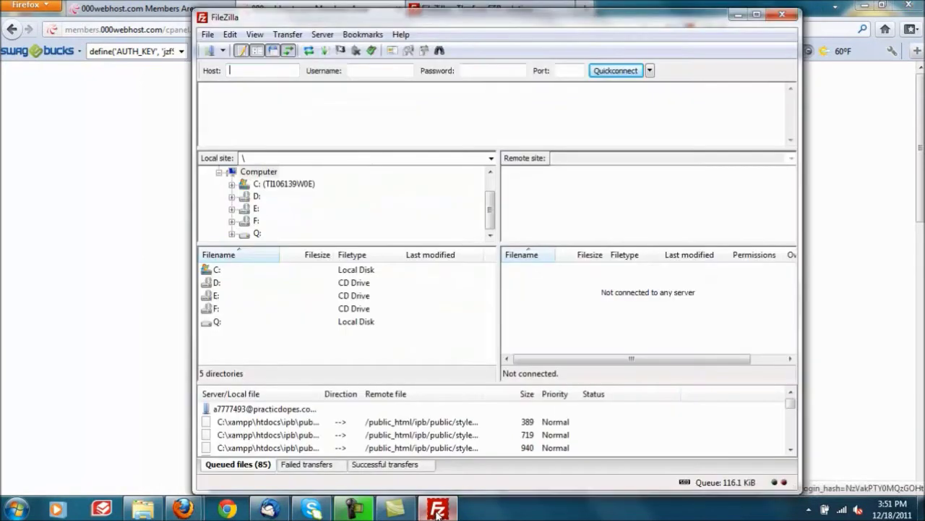
left_click_drag(571, 10, 533, 253)
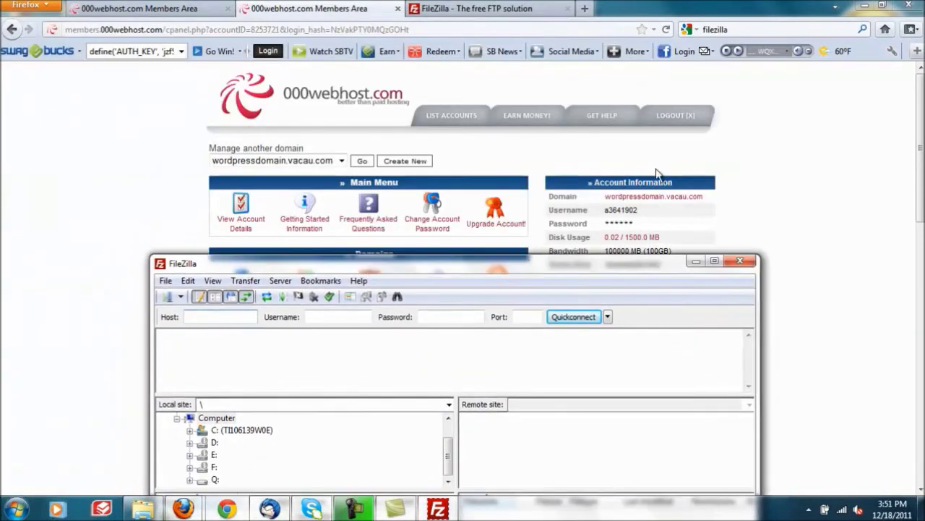
left_click_drag(705, 197, 607, 201)
key("ctrl+c")
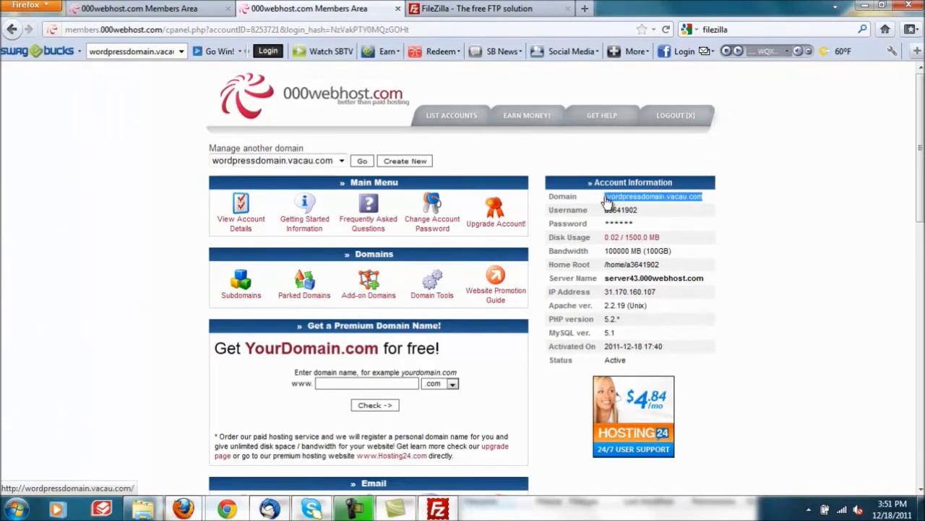
left_click(437, 509)
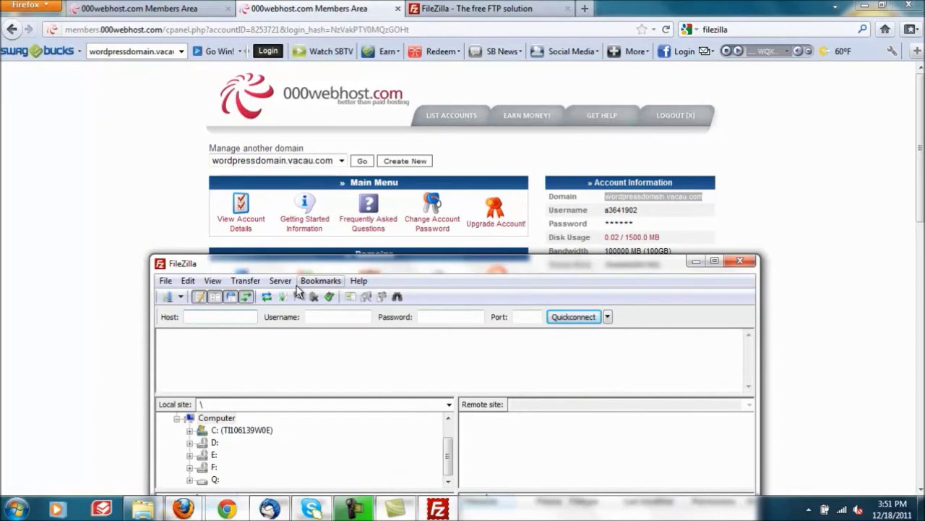
key("ctrl+b")
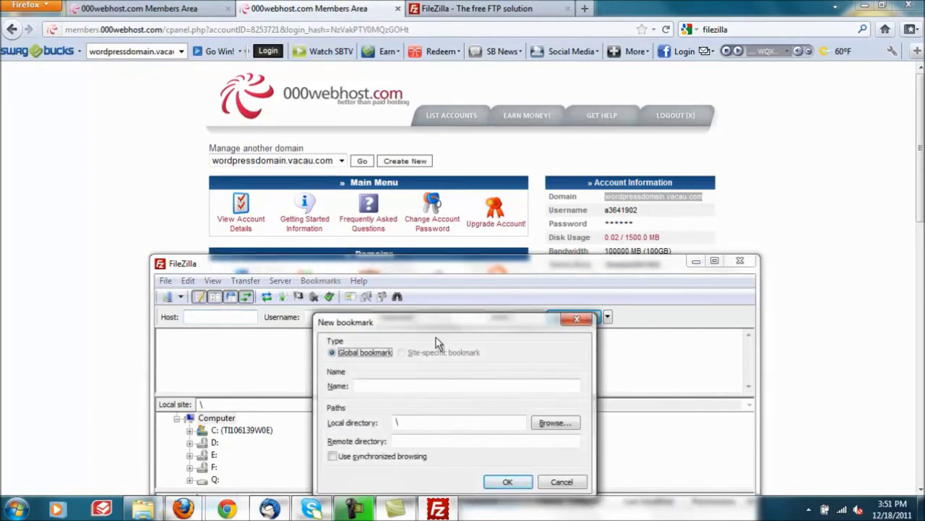
left_click(560, 482)
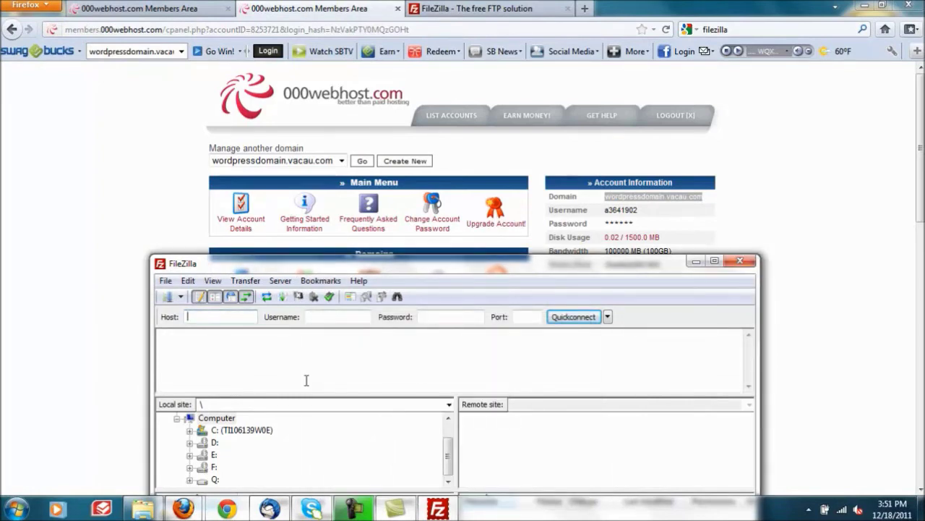
key("ctrl+v")
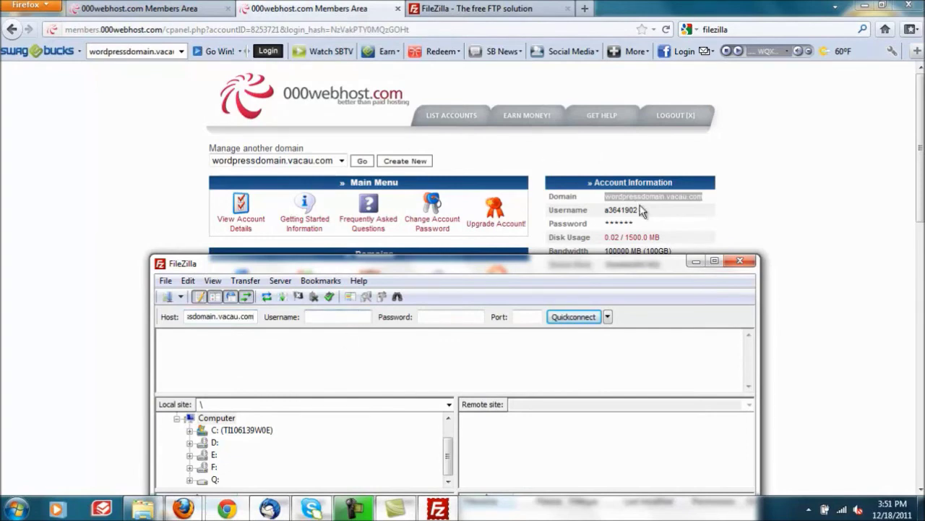
Step: Paste the FTP username, enter the account password and Quickconnect to the server
left_click_drag(639, 209, 604, 211)
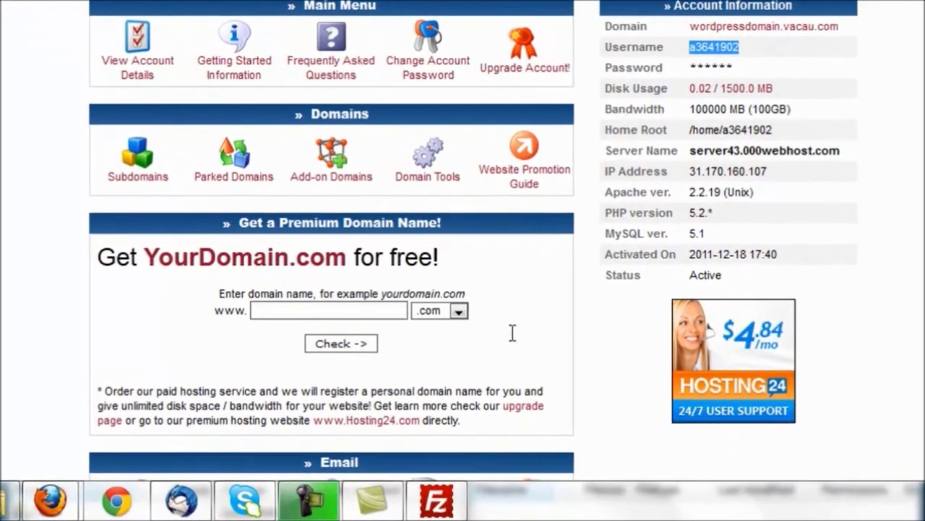
left_click(436, 501)
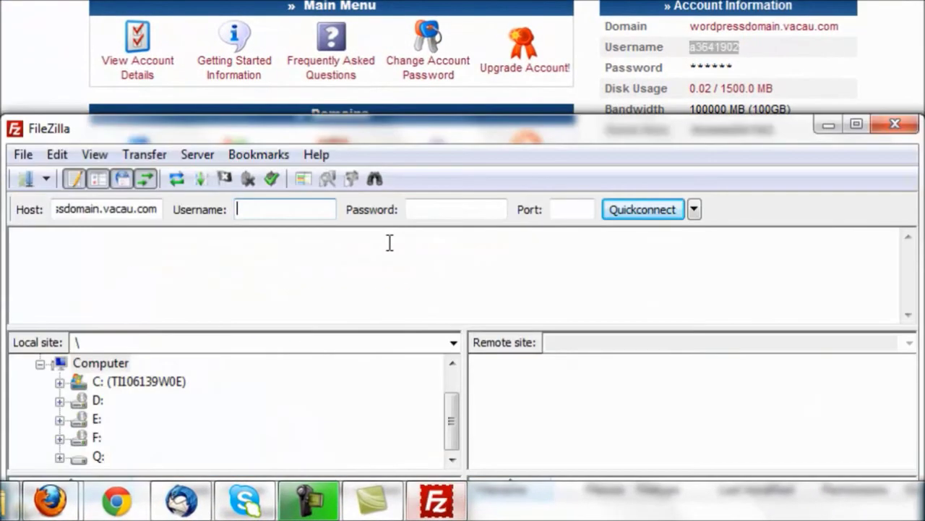
key("ctrl+v")
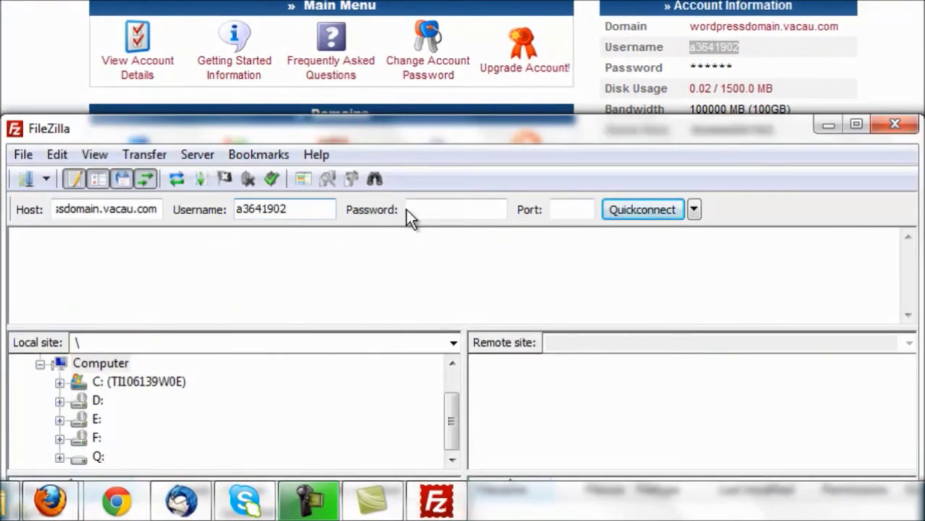
left_click(417, 209)
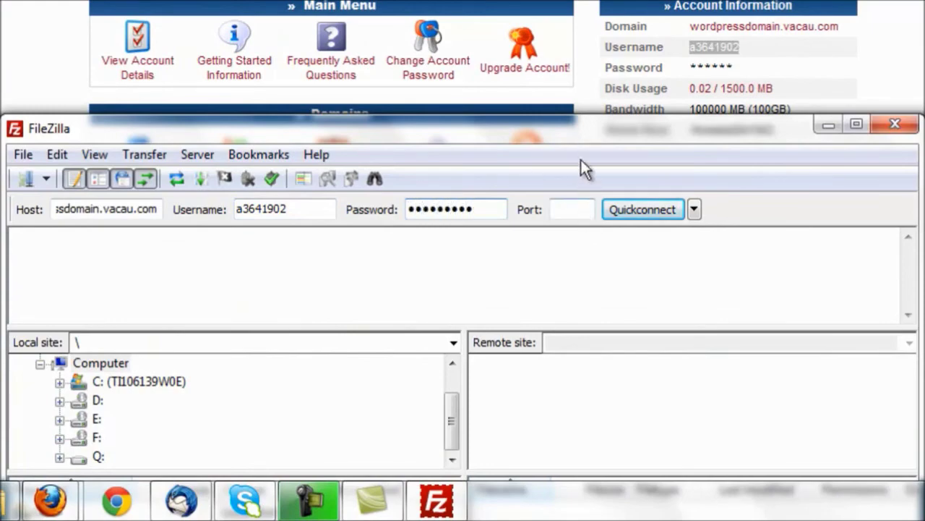
left_click_drag(578, 129, 582, 405)
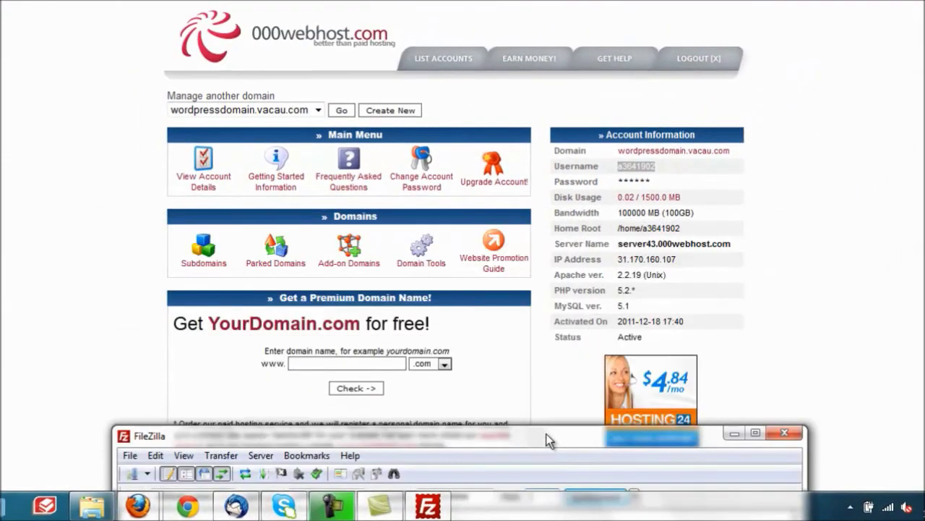
left_click_drag(547, 434, 563, 63)
left_click(603, 114)
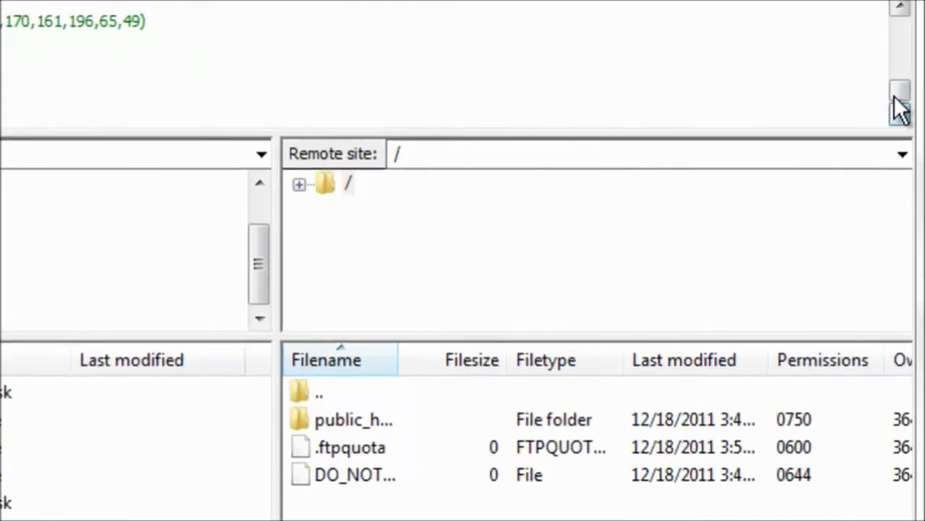
Step: Delete .ftpquota and DO_NOT_UPLOAD_HERE from the server root, then open public_html
left_click_drag(816, 170, 817, 151)
mouse_move(905, 80)
left_mouse_down()
mouse_move(903, 20)
mouse_move(903, 98)
mouse_move(895, 68)
mouse_move(900, 58)
mouse_move(904, 91)
left_mouse_up()
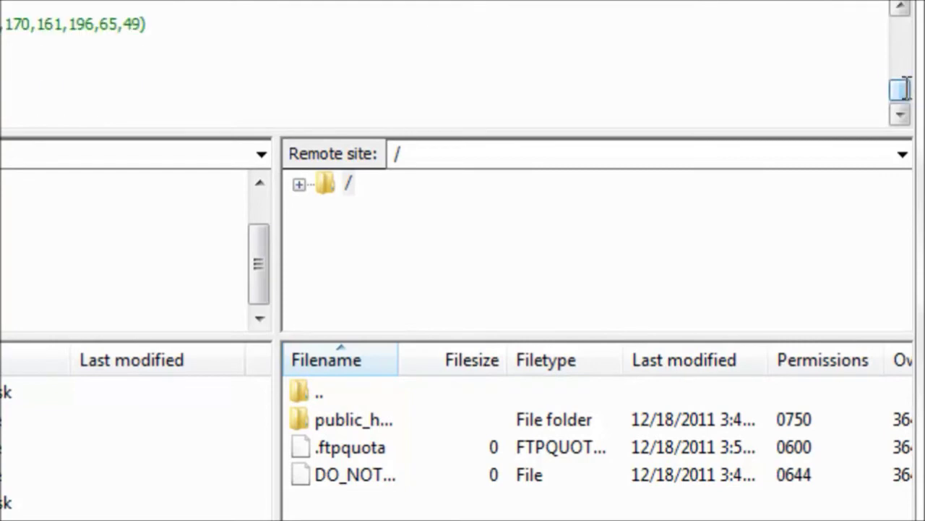
left_click_drag(147, 92, 392, 108)
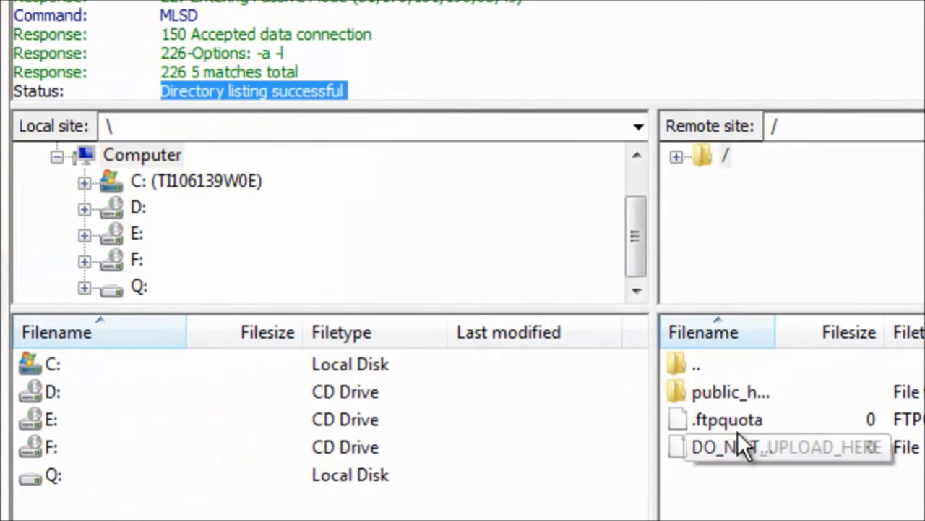
left_click(757, 391)
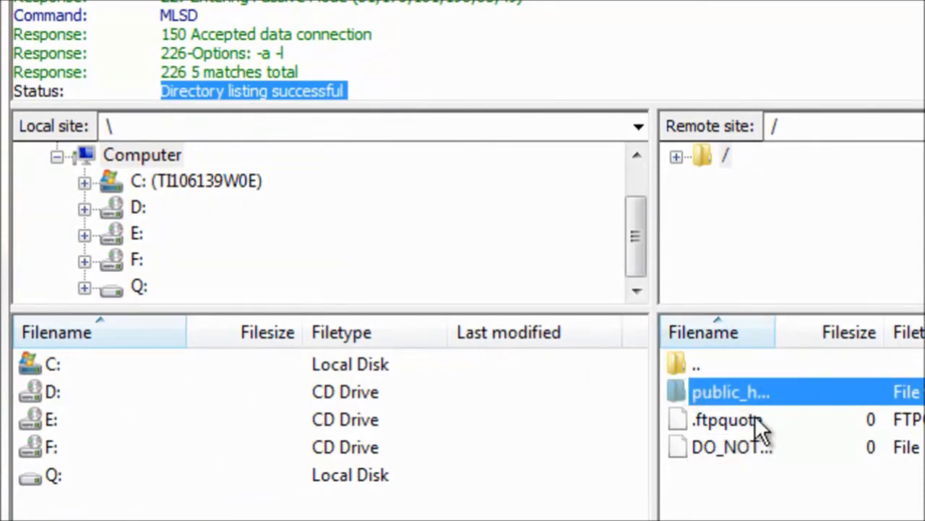
left_click(755, 414)
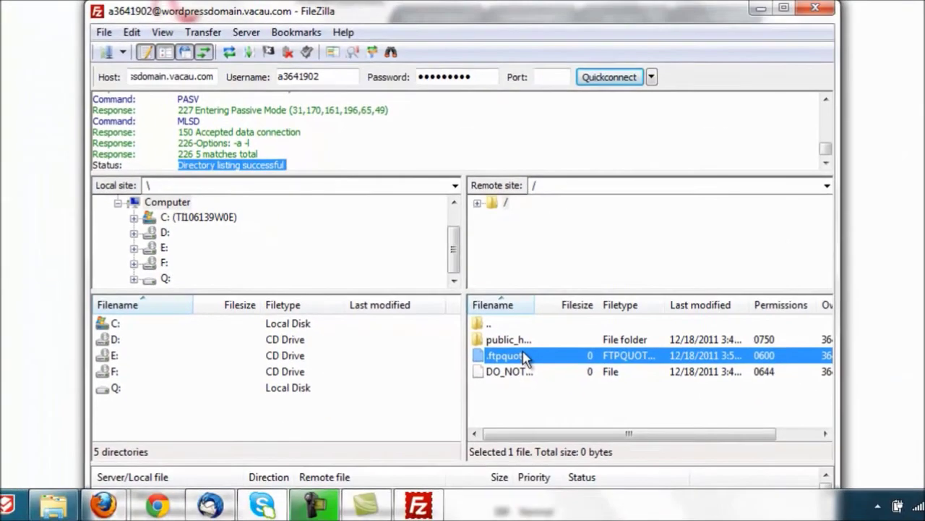
key("Delete")
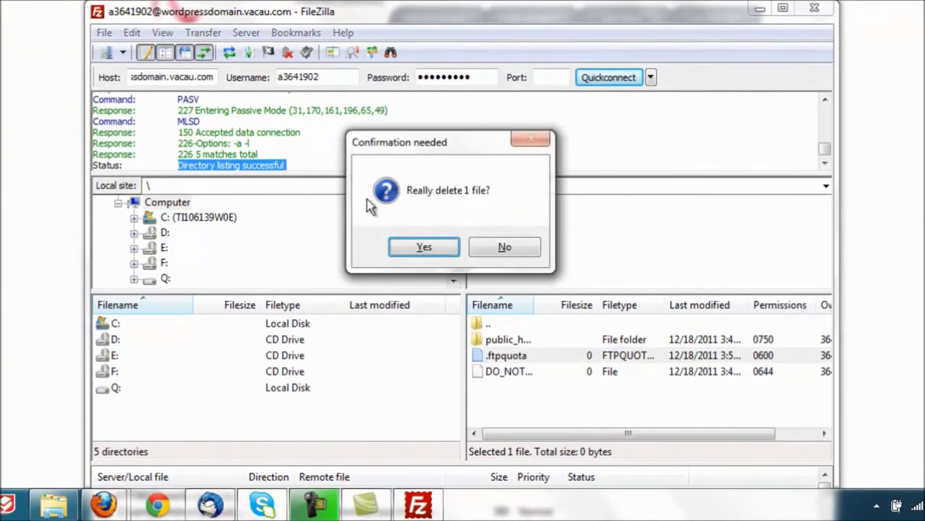
left_click(408, 250)
left_click(533, 372)
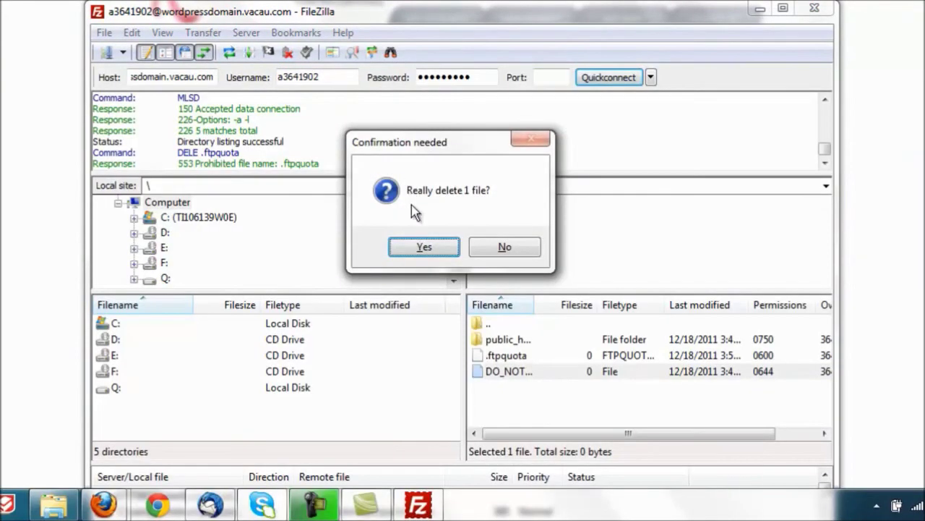
left_click(423, 253)
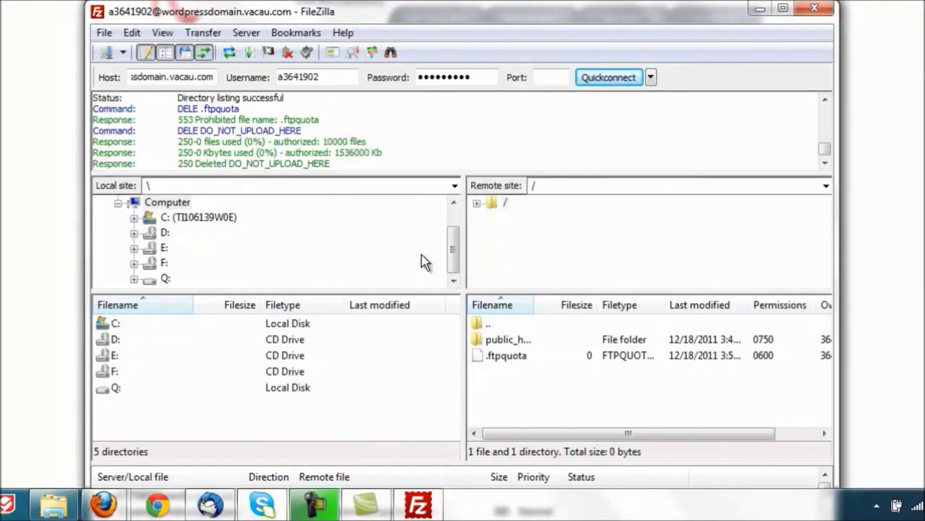
double_click(496, 340)
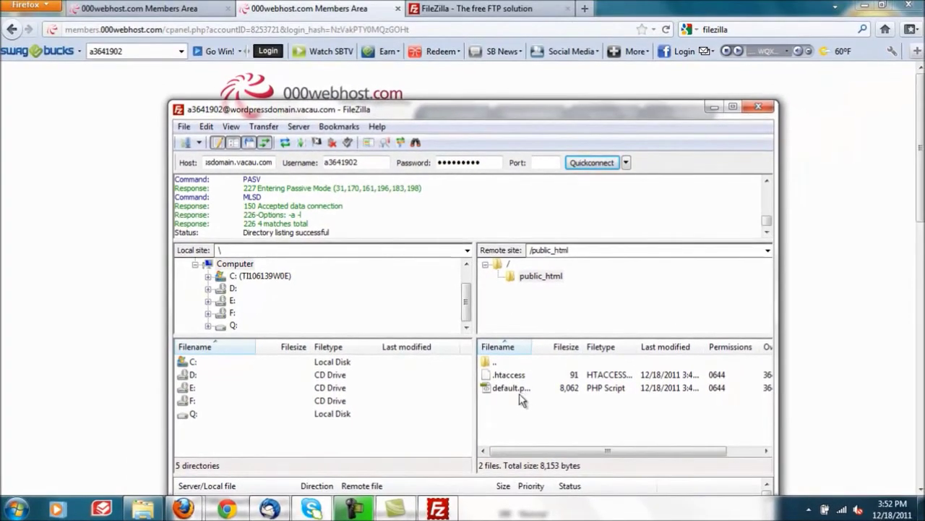
Step: Delete .htaccess and default.php from public_html
left_click(525, 379)
key("Delete")
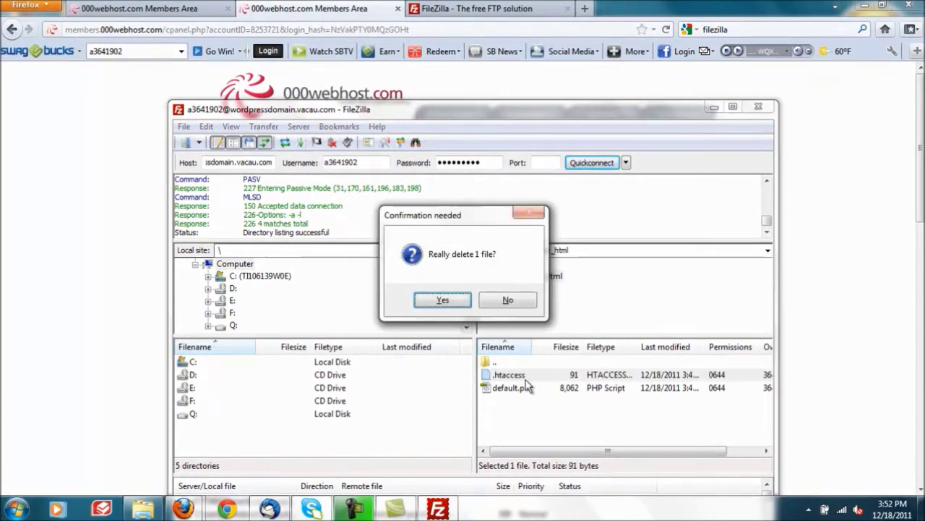
left_click(454, 302)
left_click(504, 376)
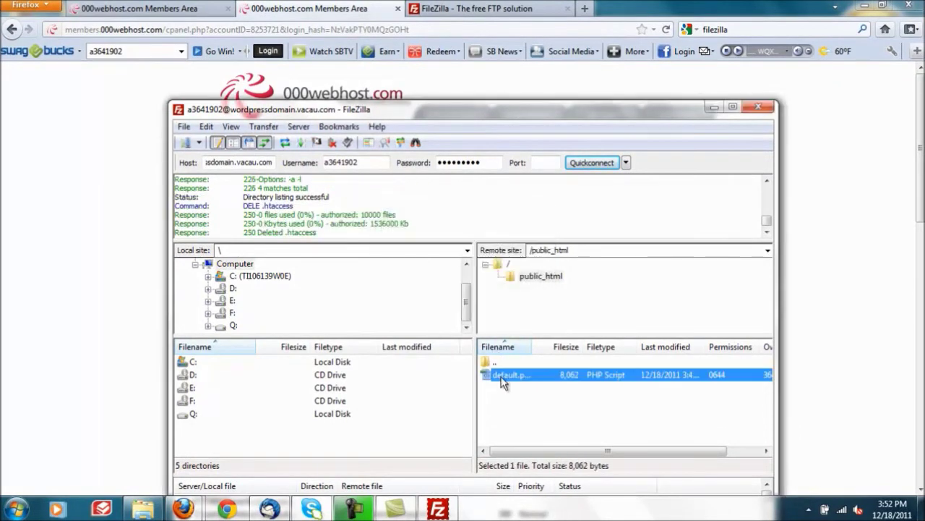
key("Delete")
left_click(466, 300)
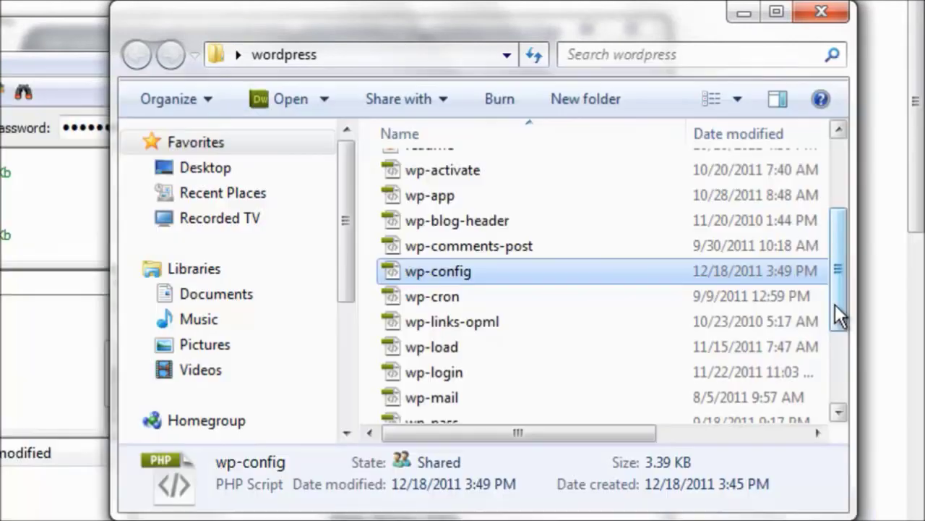
Step: Select all files in the local wordpress folder and upload them into public_html
scroll(835, 304, "up", 2)
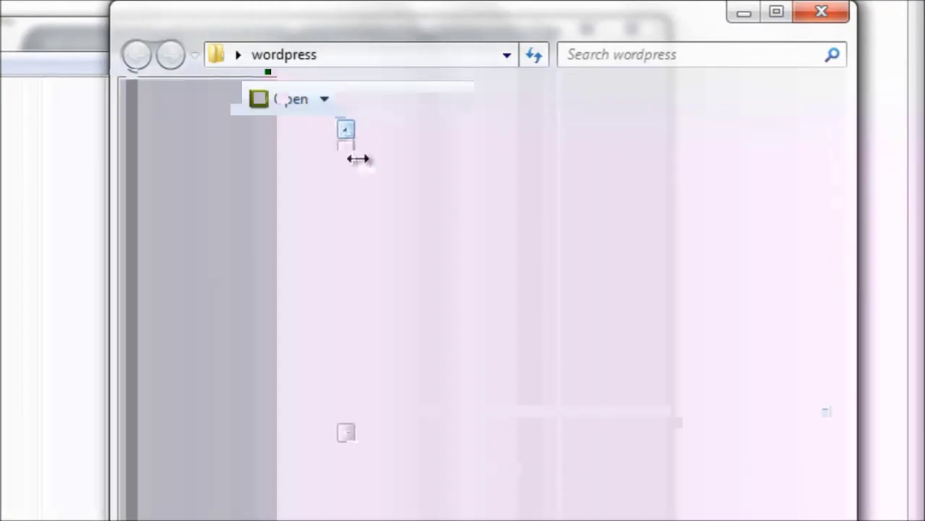
key("ctrl+a")
scroll(655, 389, "down", 3)
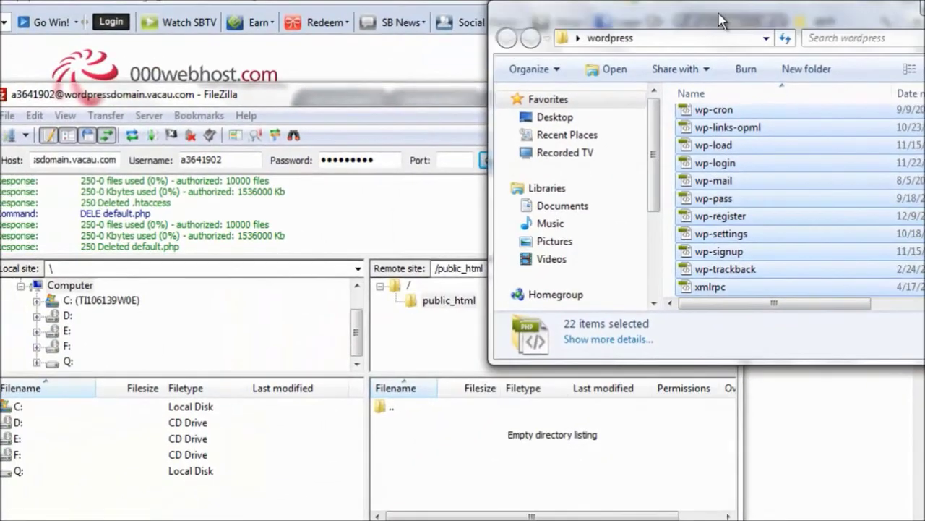
left_click_drag(436, 360, 235, 520)
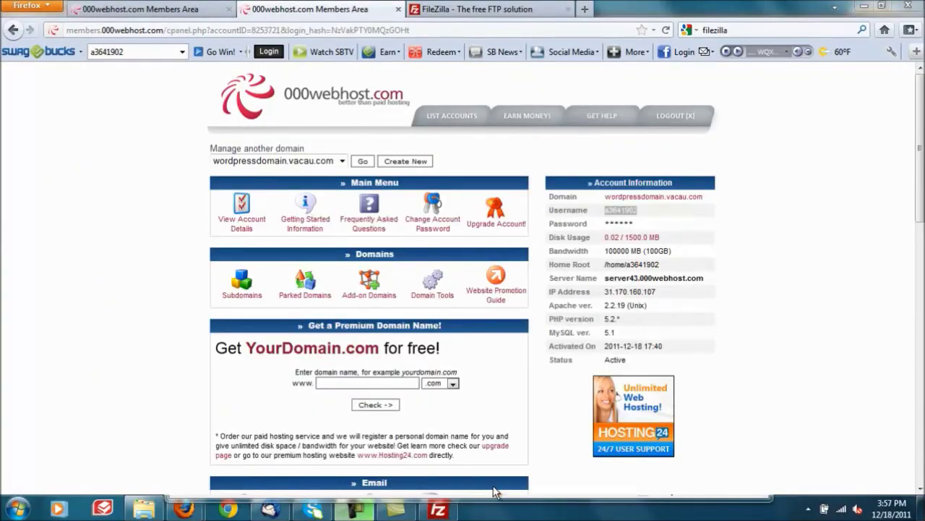
Step: Enter the admin password twice in the WordPress installer and submit the installation
left_click(437, 510)
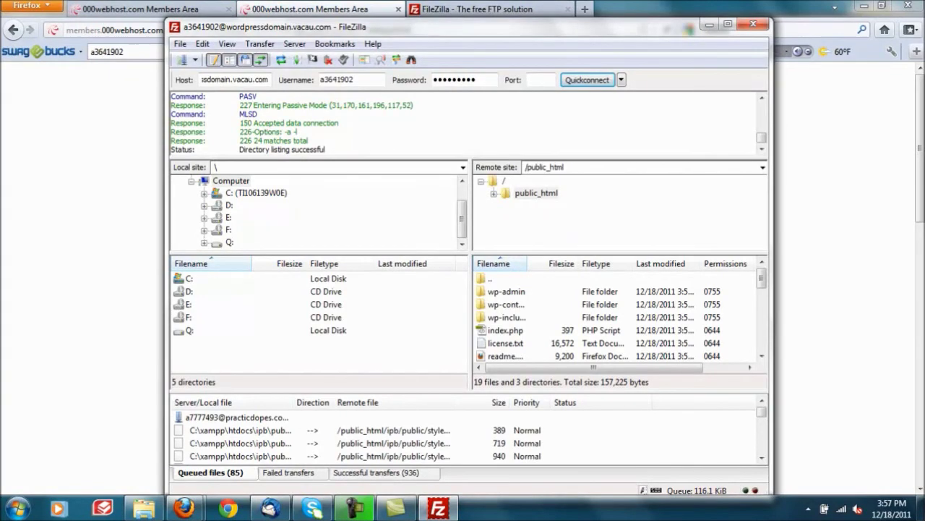
left_click(108, 282)
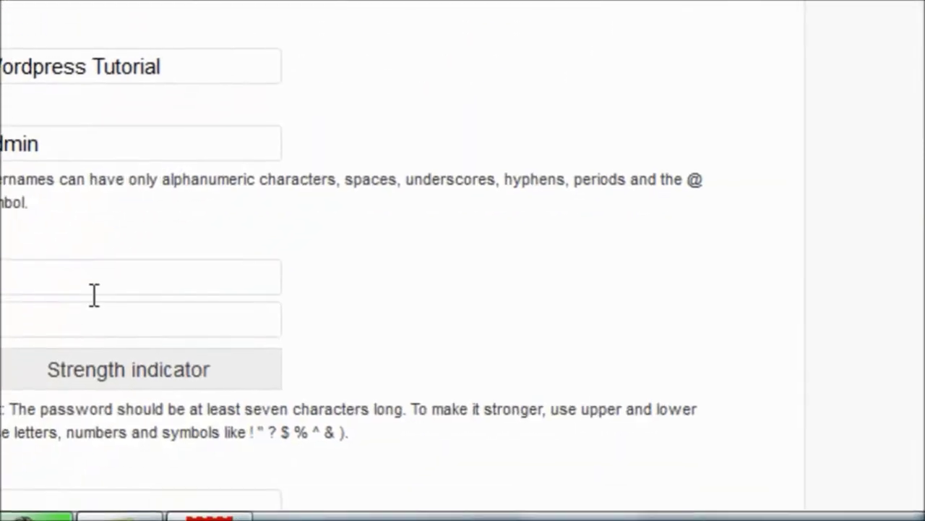
left_click(94, 290)
type("password")
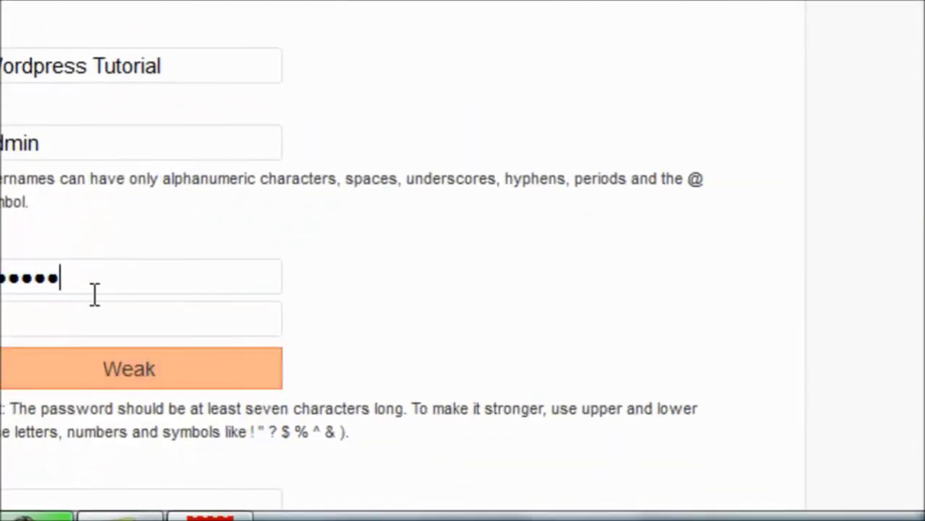
key("Tab")
type("password")
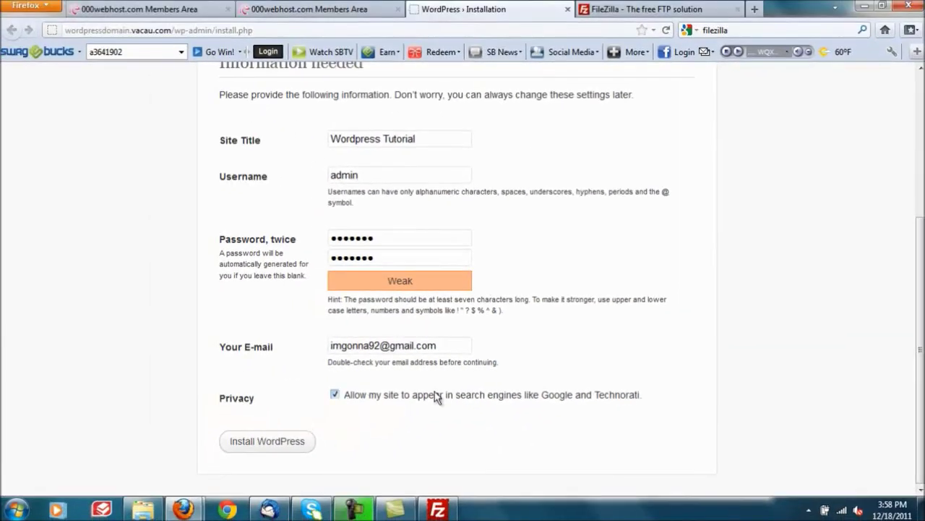
left_click(259, 451)
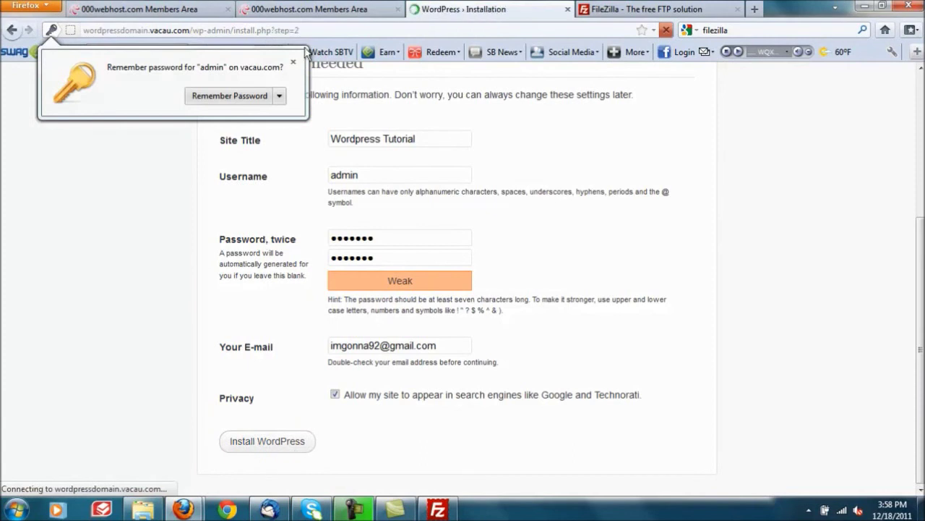
Step: Dismiss the save-password offer, then log in to WordPress as admin with the account password
left_click(292, 64)
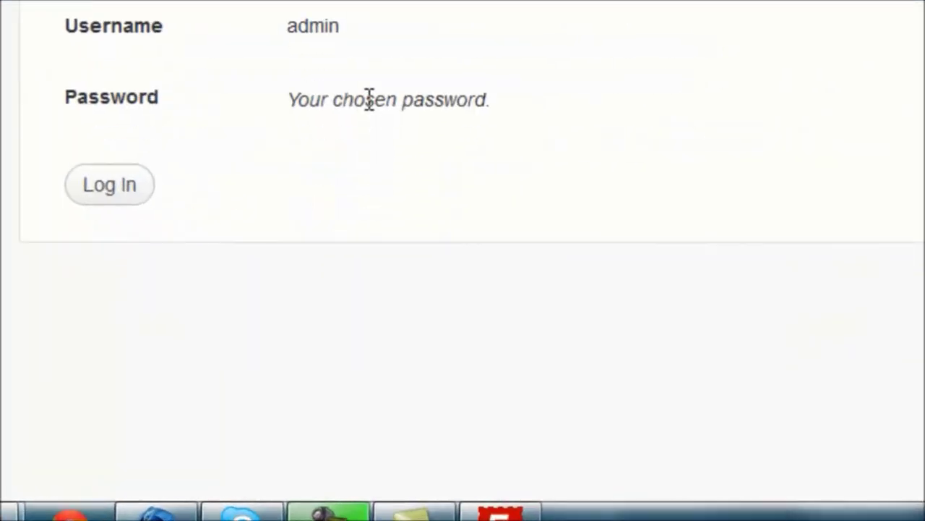
left_click(98, 173)
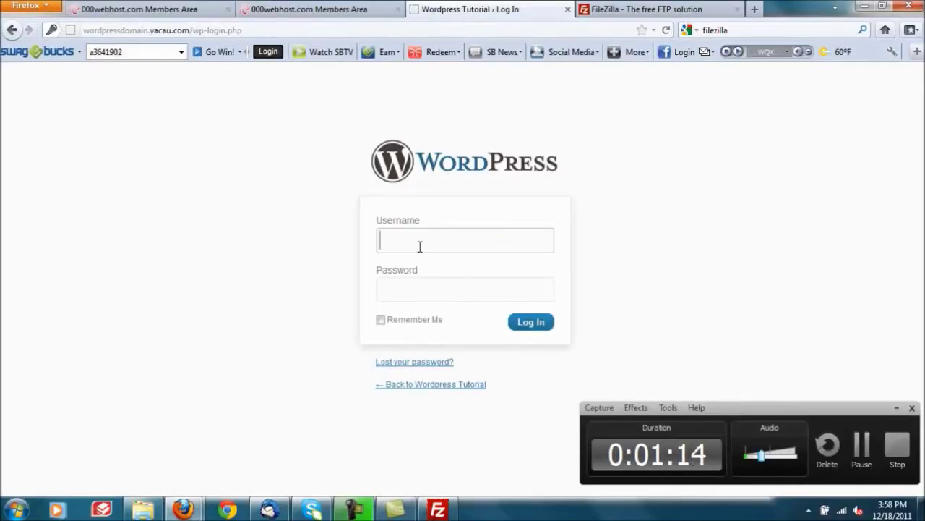
type("admin")
key("Tab")
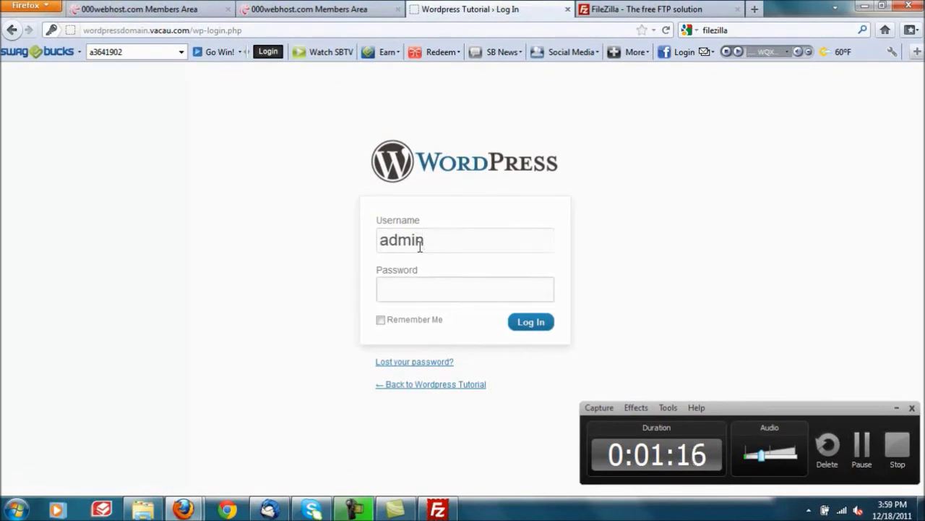
type("******")
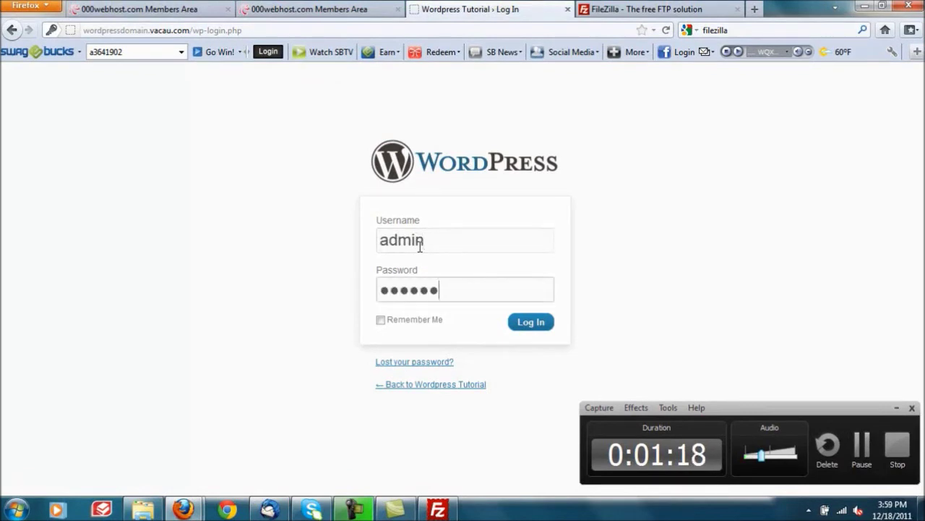
type("*")
key("Return")
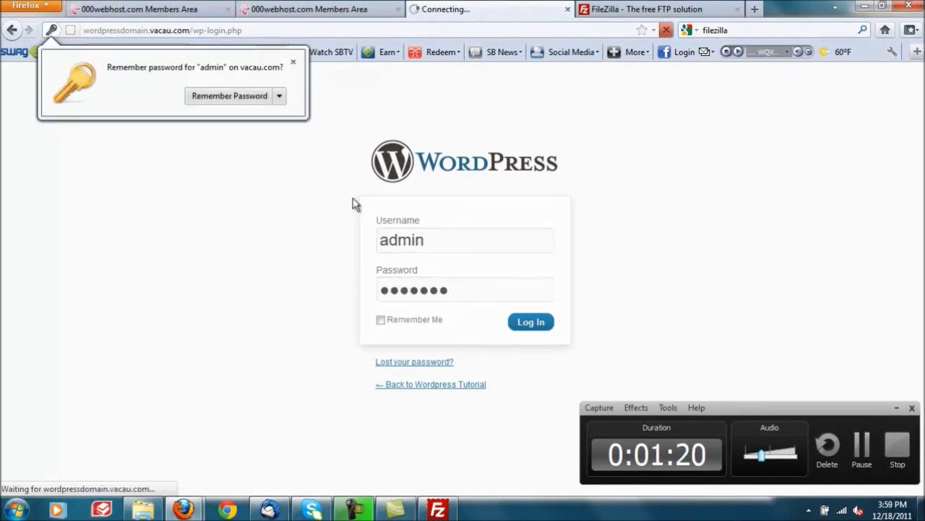
Step: Strip /wp-admin/ from the Dashboard address to load the front page at wordpressdomain.vacau.com
left_click(293, 62)
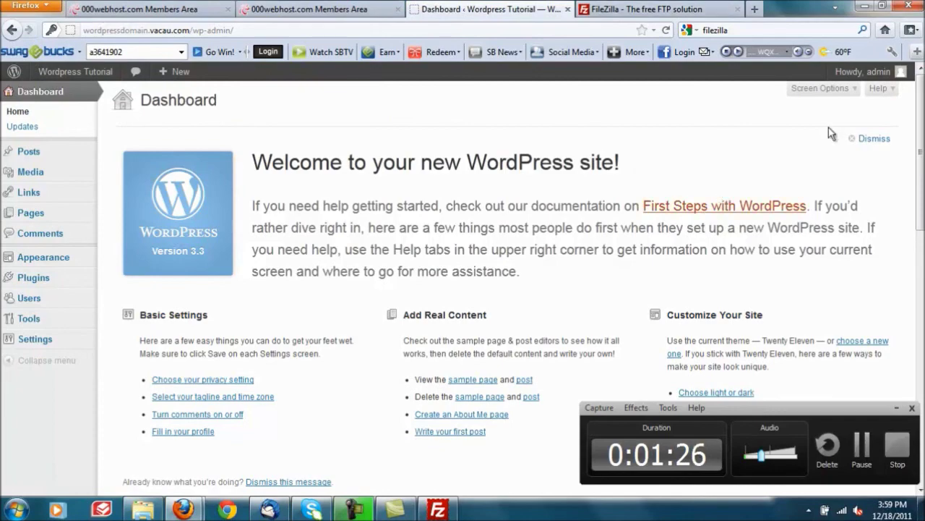
left_click_drag(923, 135, 876, 134)
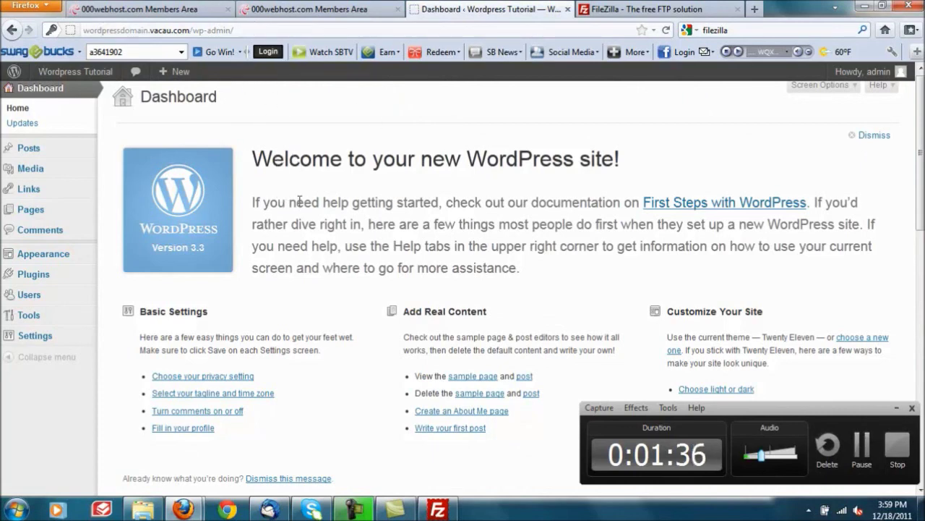
left_click(274, 31)
left_click_drag(234, 27, 190, 27)
key("BackSpace")
key("Return")
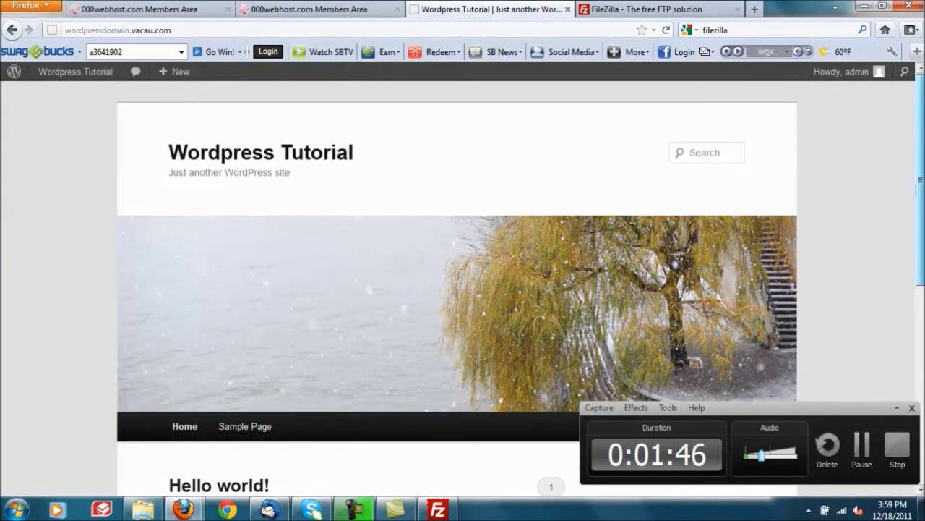
Step: Scroll through the Wordpress Tutorial front page, viewing the Hello world! post and sidebar widgets
scroll(920, 190, "down", 5)
scroll(920, 190, "up", 3)
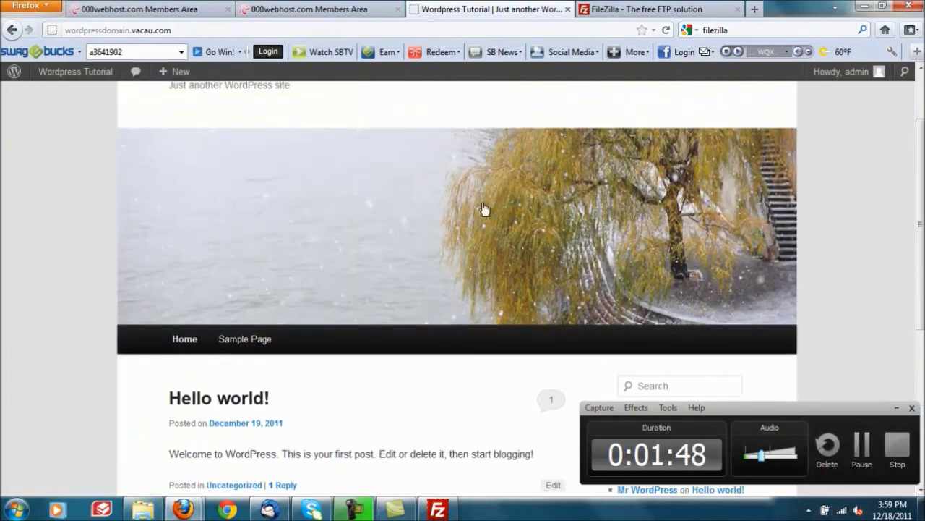
scroll(908, 181, "down", 5)
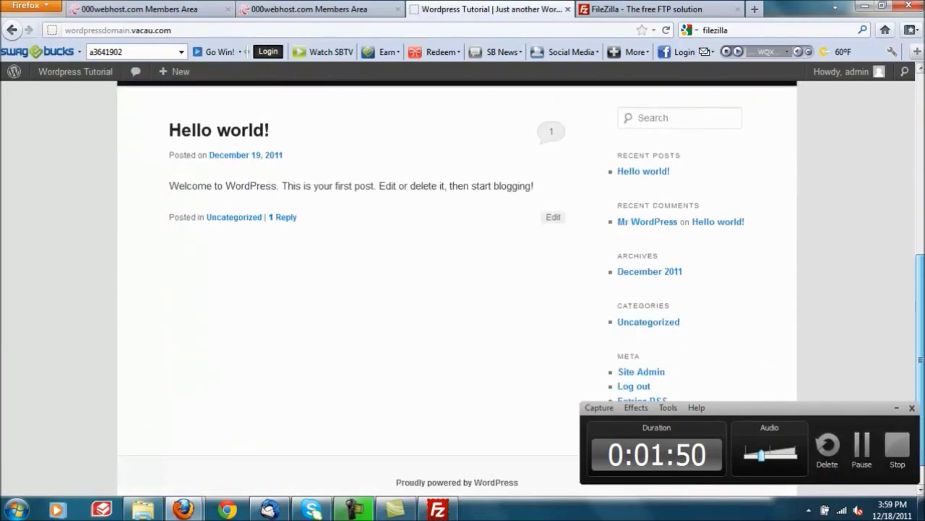
scroll(908, 181, "up", 6)
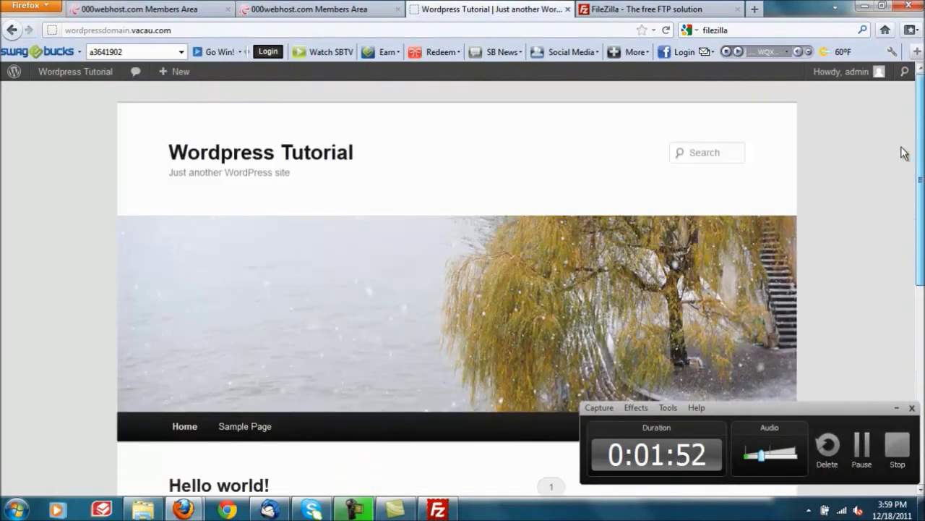
scroll(903, 152, "down", 3)
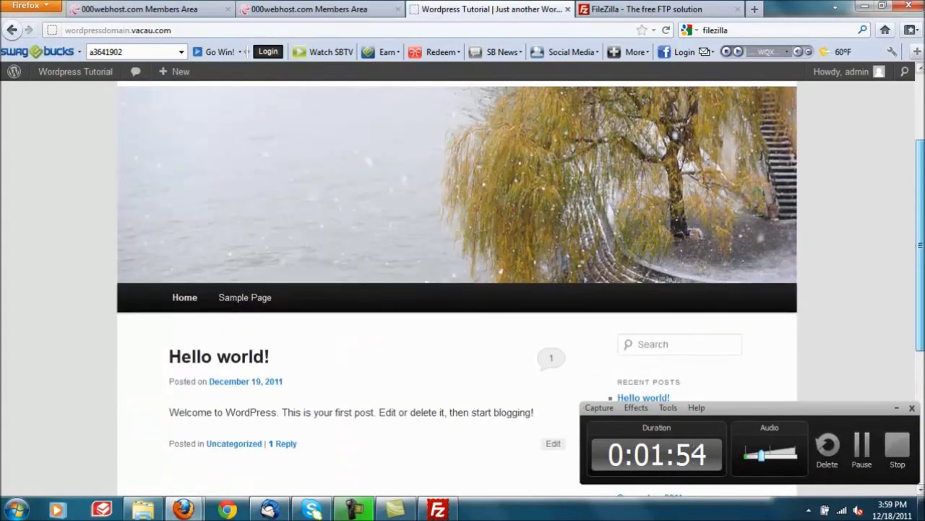
scroll(903, 152, "down", 1)
scroll(892, 345, "down", 2)
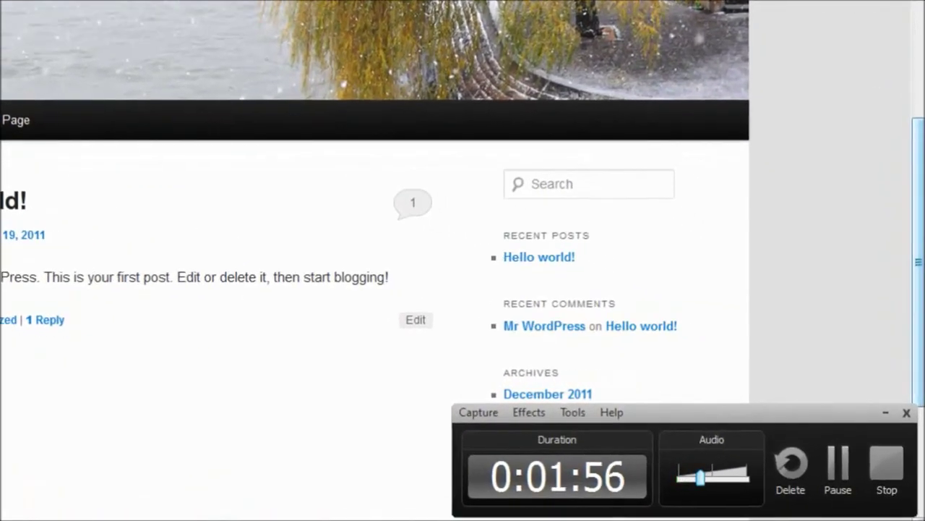